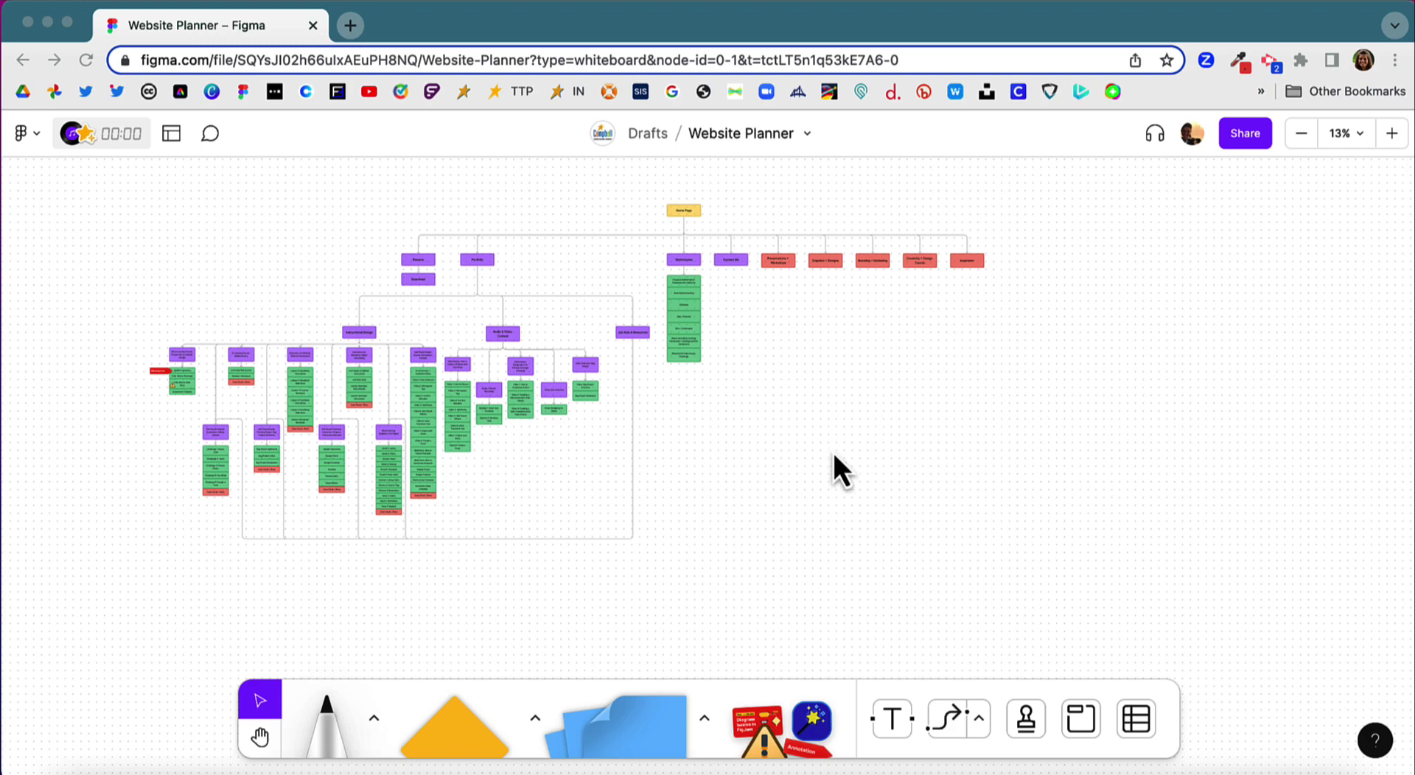
Examine the Home Page box and the top-level pages branching from it in the site map
{"action": "left_click", "coordinate": [727, 408]}
{"action": "scroll", "coordinate": [727, 408], "scroll_direction": "up", "scroll_amount": 5}
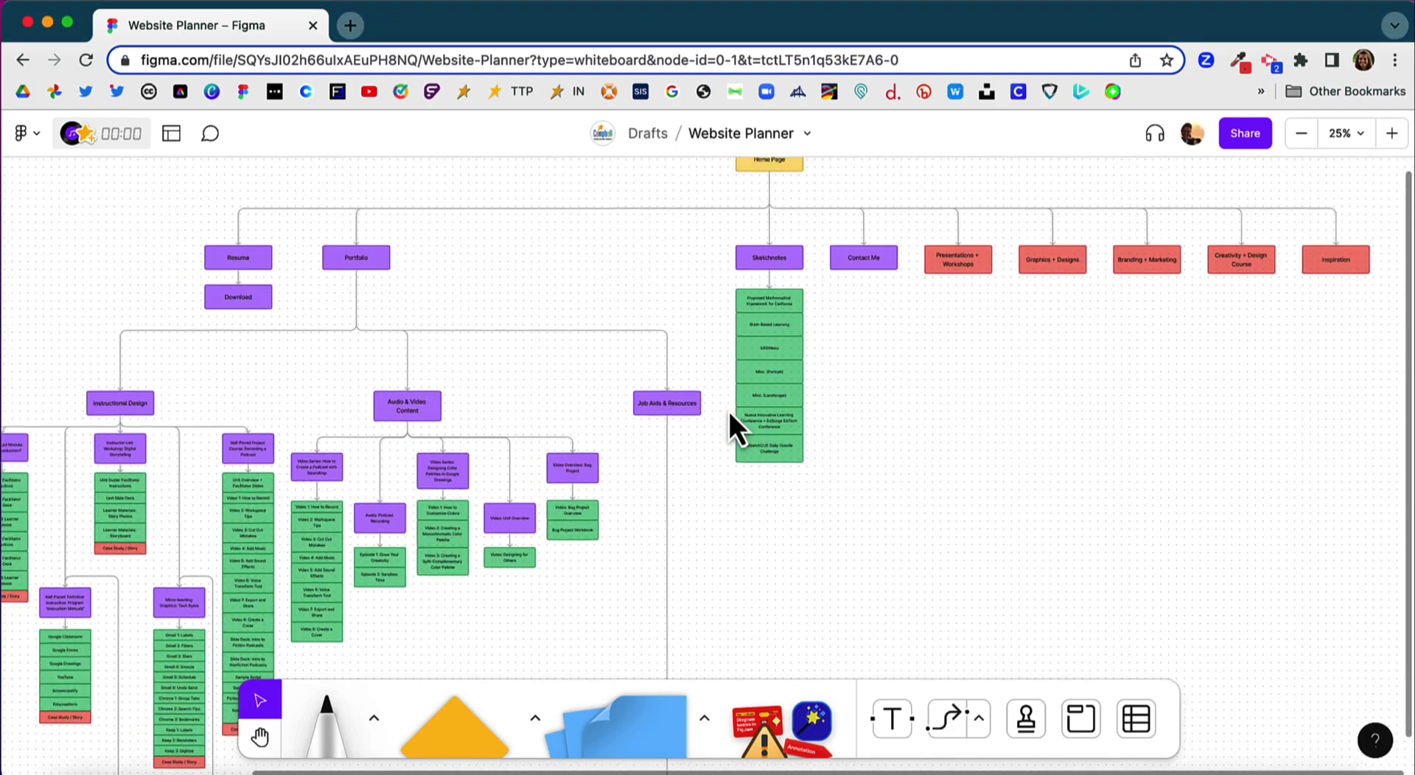
{"action": "scroll", "coordinate": [728, 411], "scroll_direction": "up", "scroll_amount": 4}
{"action": "scroll", "coordinate": [728, 411], "scroll_direction": "left", "scroll_amount": 3}
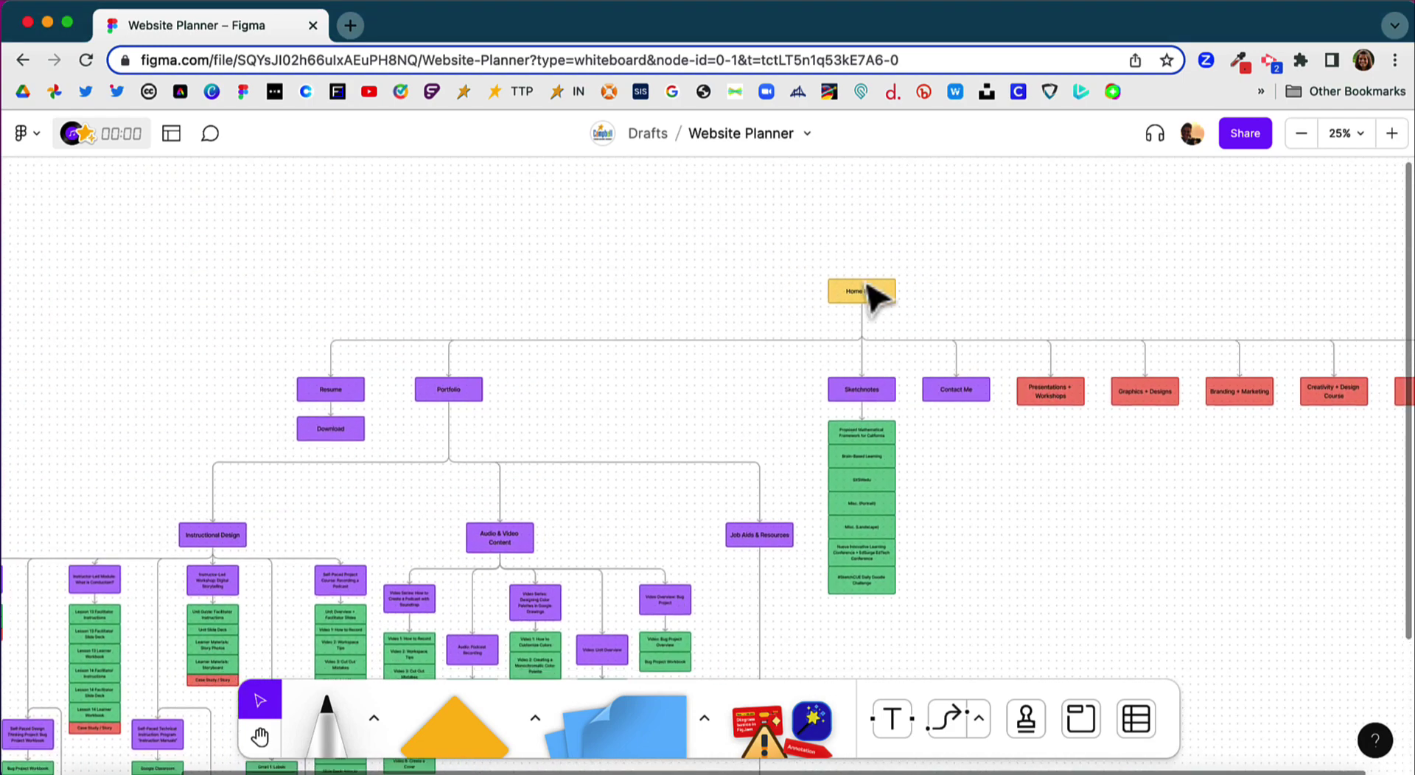
{"action": "key", "text": "plus"}
{"action": "scroll", "coordinate": [868, 298], "scroll_direction": "up", "scroll_amount": 5}
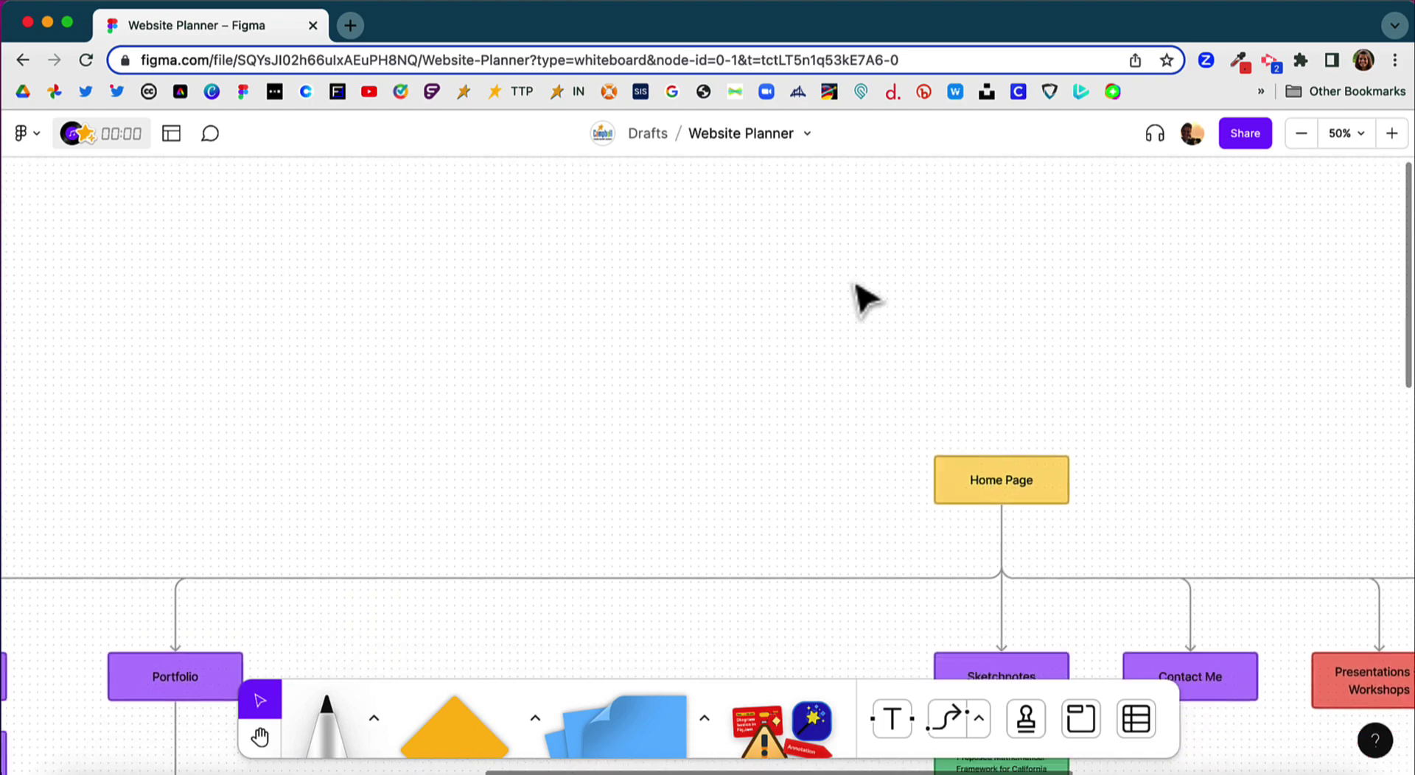
{"action": "scroll", "coordinate": [868, 298], "scroll_direction": "down", "scroll_amount": 3}
{"action": "scroll", "coordinate": [867, 299], "scroll_direction": "left", "scroll_amount": 3}
{"action": "scroll", "coordinate": [867, 298], "scroll_direction": "right", "scroll_amount": 8}
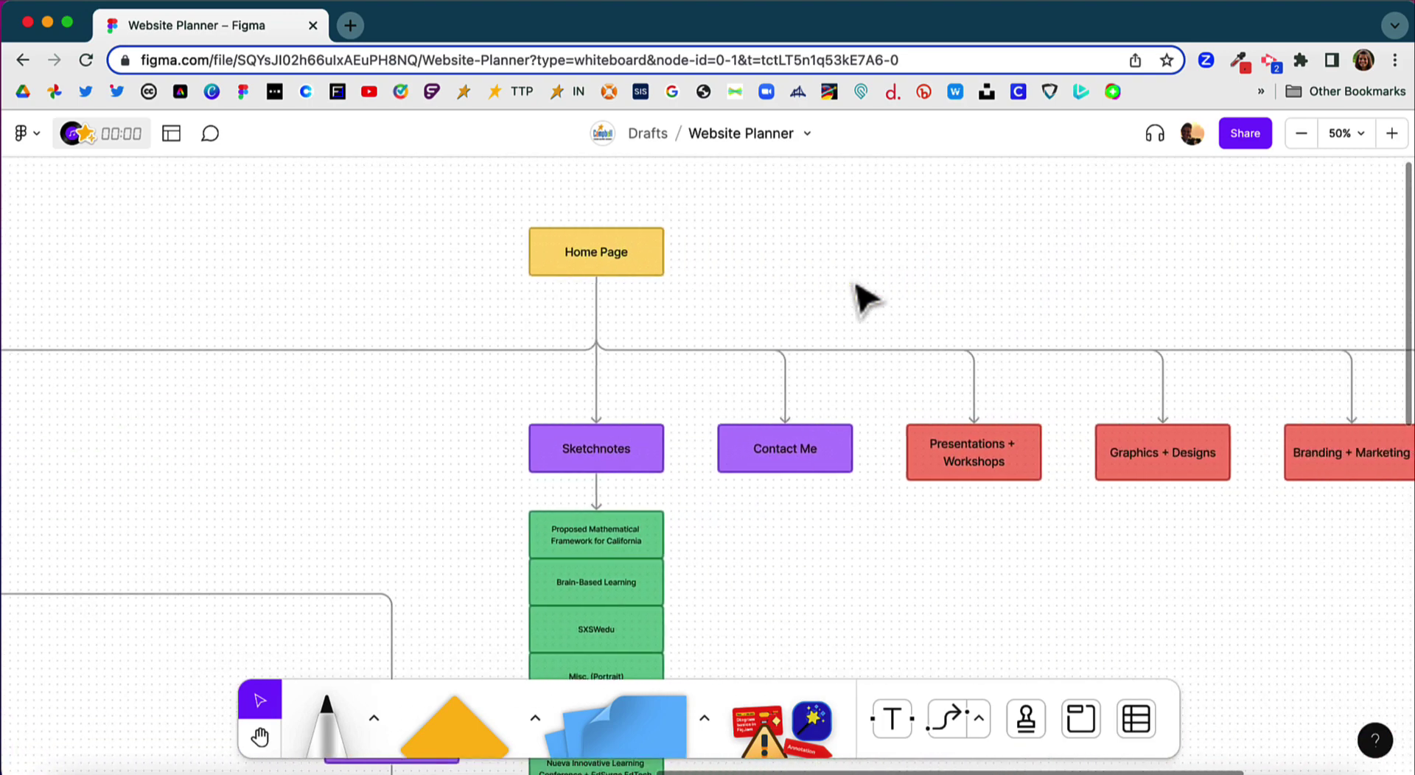
{"action": "scroll", "coordinate": [867, 298], "scroll_direction": "right", "scroll_amount": 8}
{"action": "scroll", "coordinate": [867, 298], "scroll_direction": "left", "scroll_amount": 6}
{"action": "scroll", "coordinate": [867, 298], "scroll_direction": "down", "scroll_amount": 1}
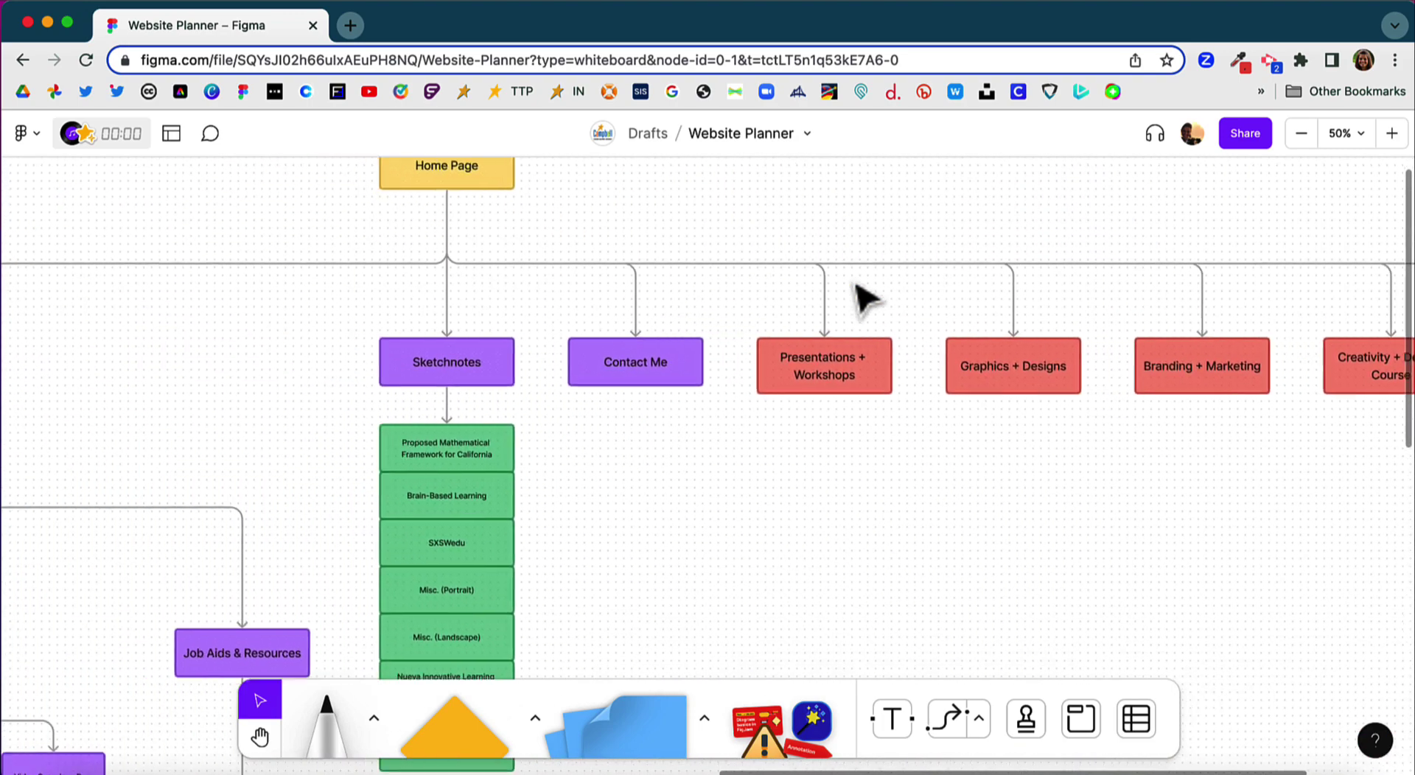
{"action": "scroll", "coordinate": [867, 299], "scroll_direction": "left", "scroll_amount": 1}
{"action": "scroll", "coordinate": [867, 299], "scroll_direction": "down", "scroll_amount": 5, "text": "ctrl"}
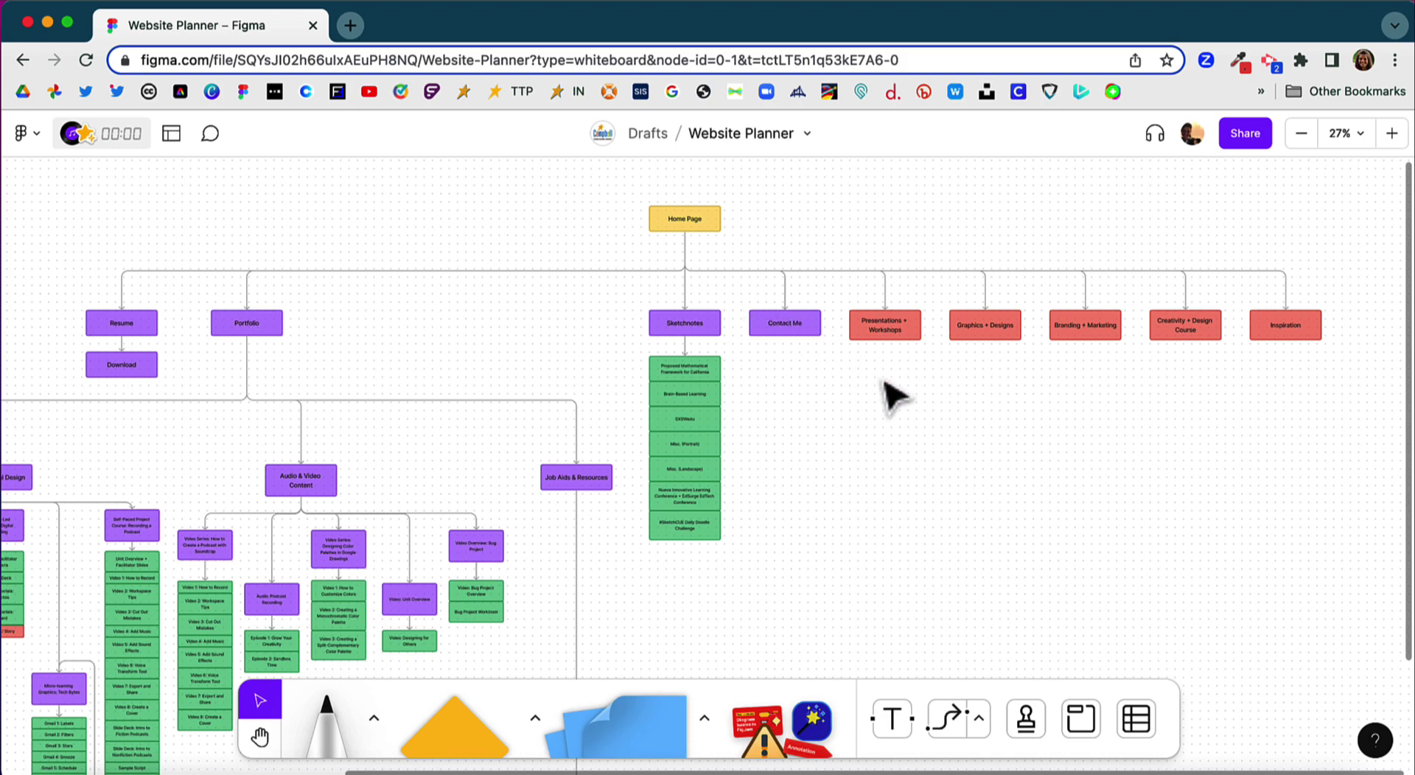
Examine the Instructional Design branch of the site map, including its courses, lesson lists and case study boxes
{"action": "scroll", "coordinate": [895, 398], "scroll_direction": "left", "scroll_amount": 5}
{"action": "scroll", "coordinate": [895, 398], "scroll_direction": "down", "scroll_amount": 3}
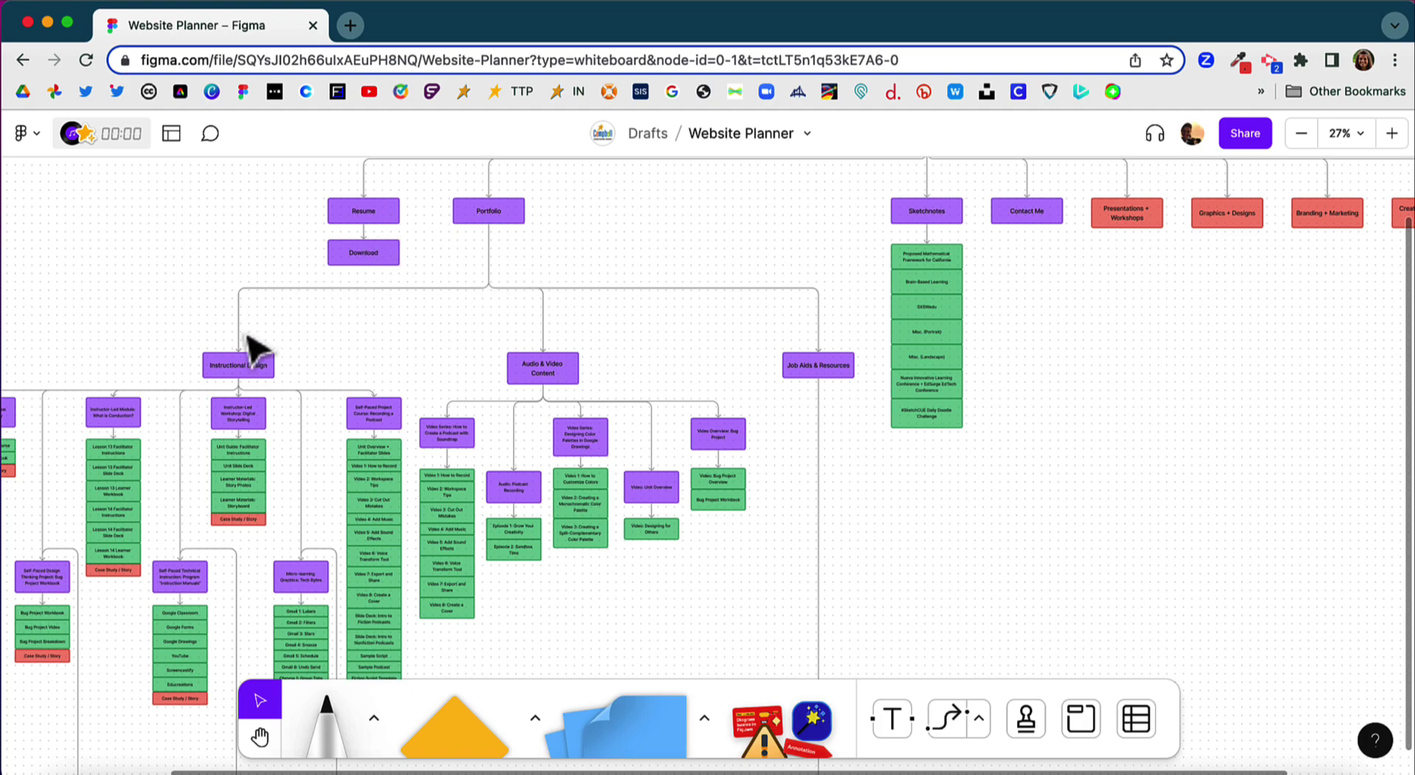
{"action": "scroll", "coordinate": [251, 345], "scroll_direction": "left", "scroll_amount": 4}
{"action": "scroll", "coordinate": [251, 345], "scroll_direction": "down", "scroll_amount": 3}
{"action": "scroll", "coordinate": [253, 343], "scroll_direction": "left", "scroll_amount": 2}
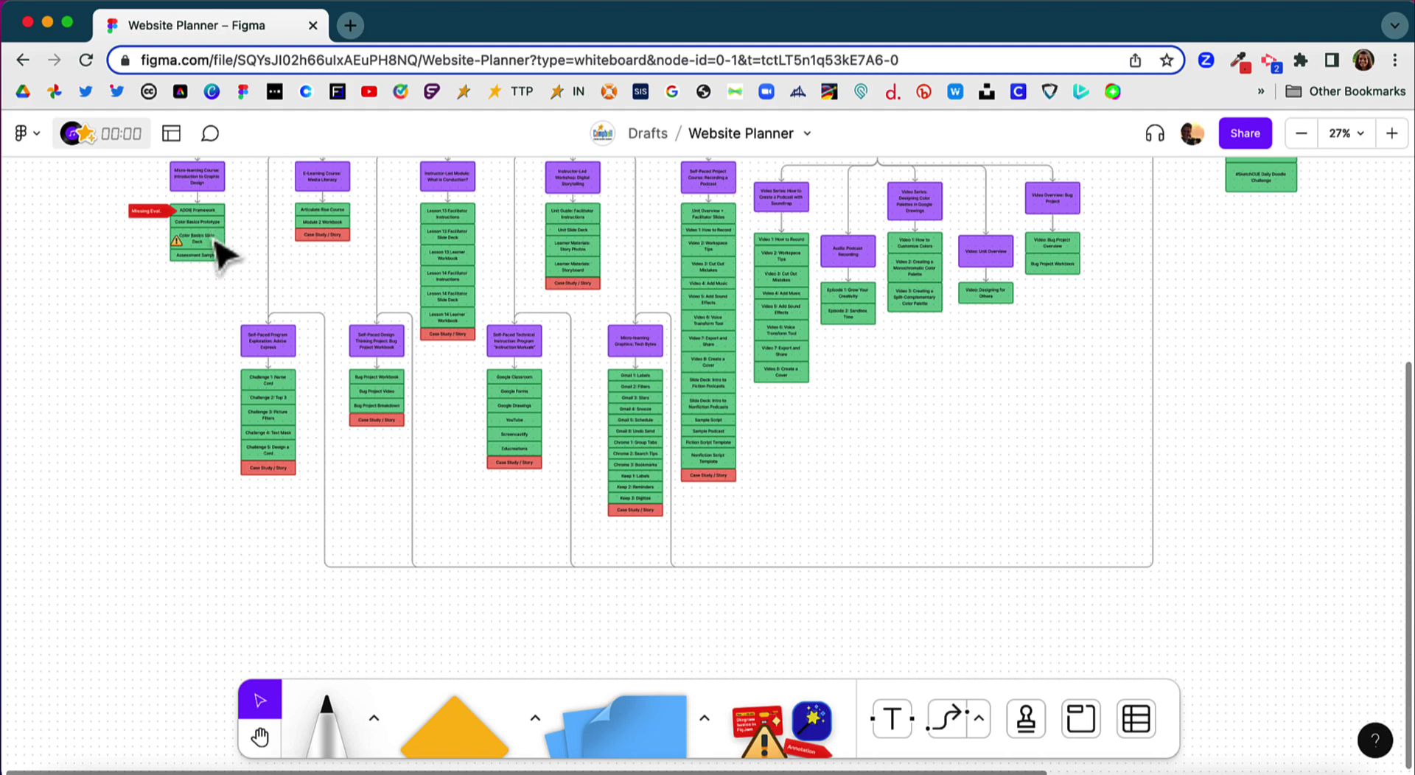
{"action": "scroll", "coordinate": [217, 250], "scroll_direction": "up", "scroll_amount": 5}
{"action": "scroll", "coordinate": [221, 253], "scroll_direction": "up", "scroll_amount": 3}
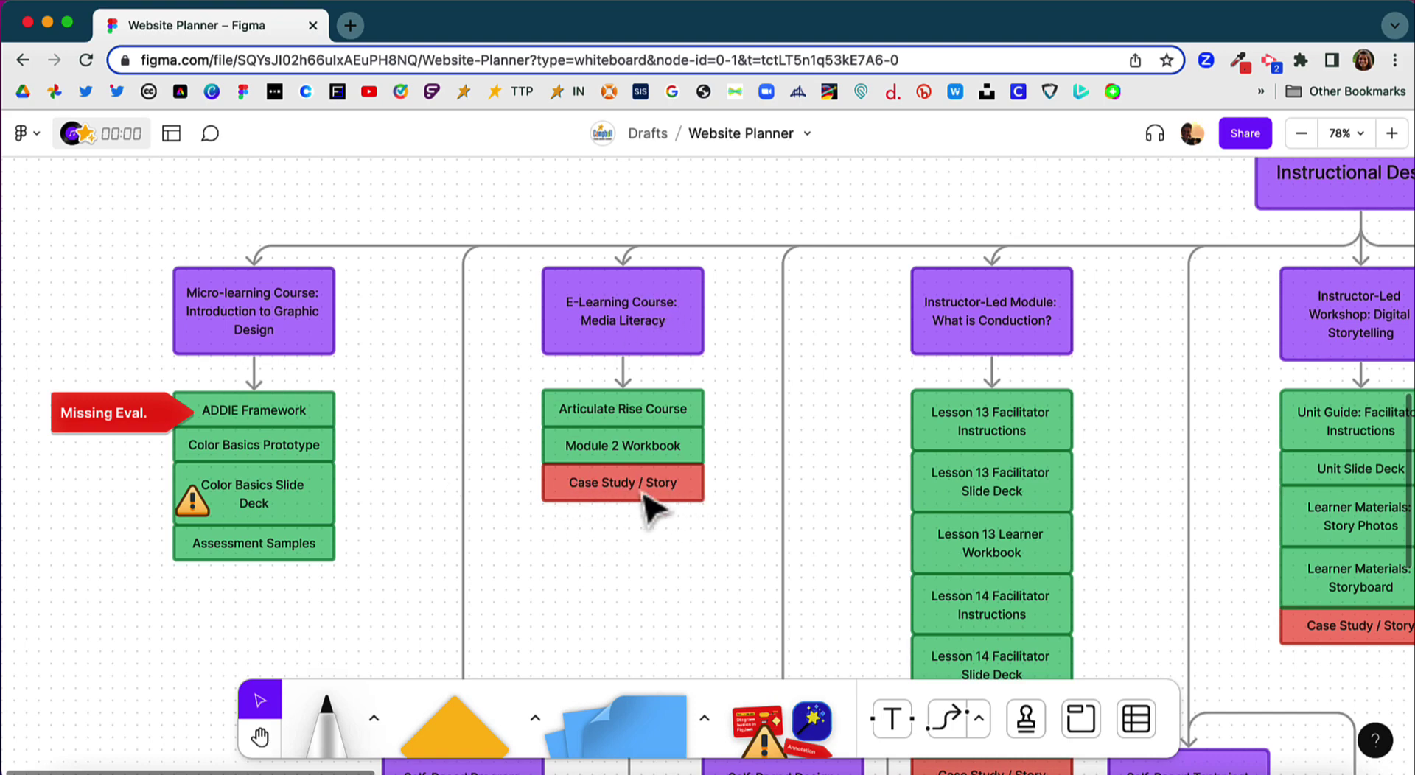
{"action": "scroll", "coordinate": [643, 494], "scroll_direction": "down", "scroll_amount": 5}
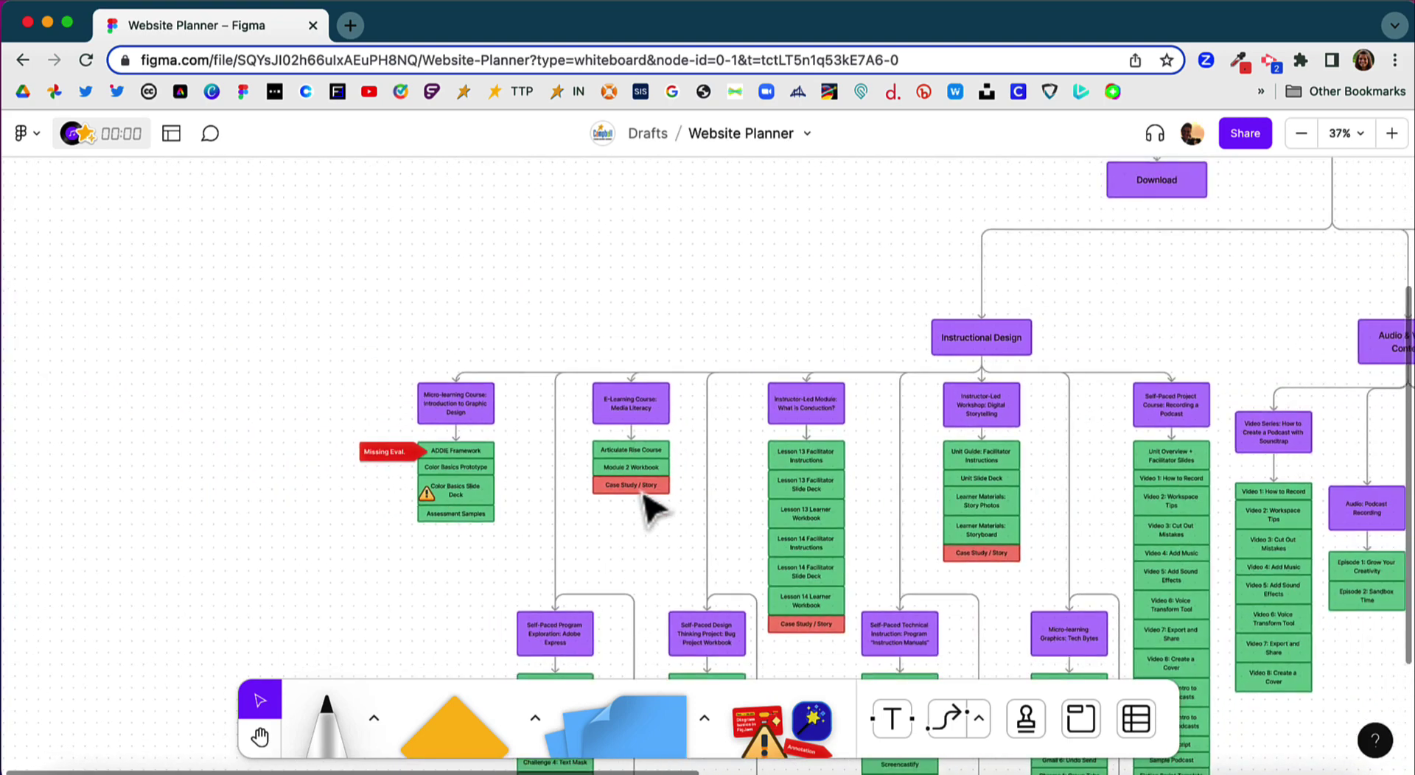
{"action": "scroll", "coordinate": [648, 507], "scroll_direction": "down", "scroll_amount": 4}
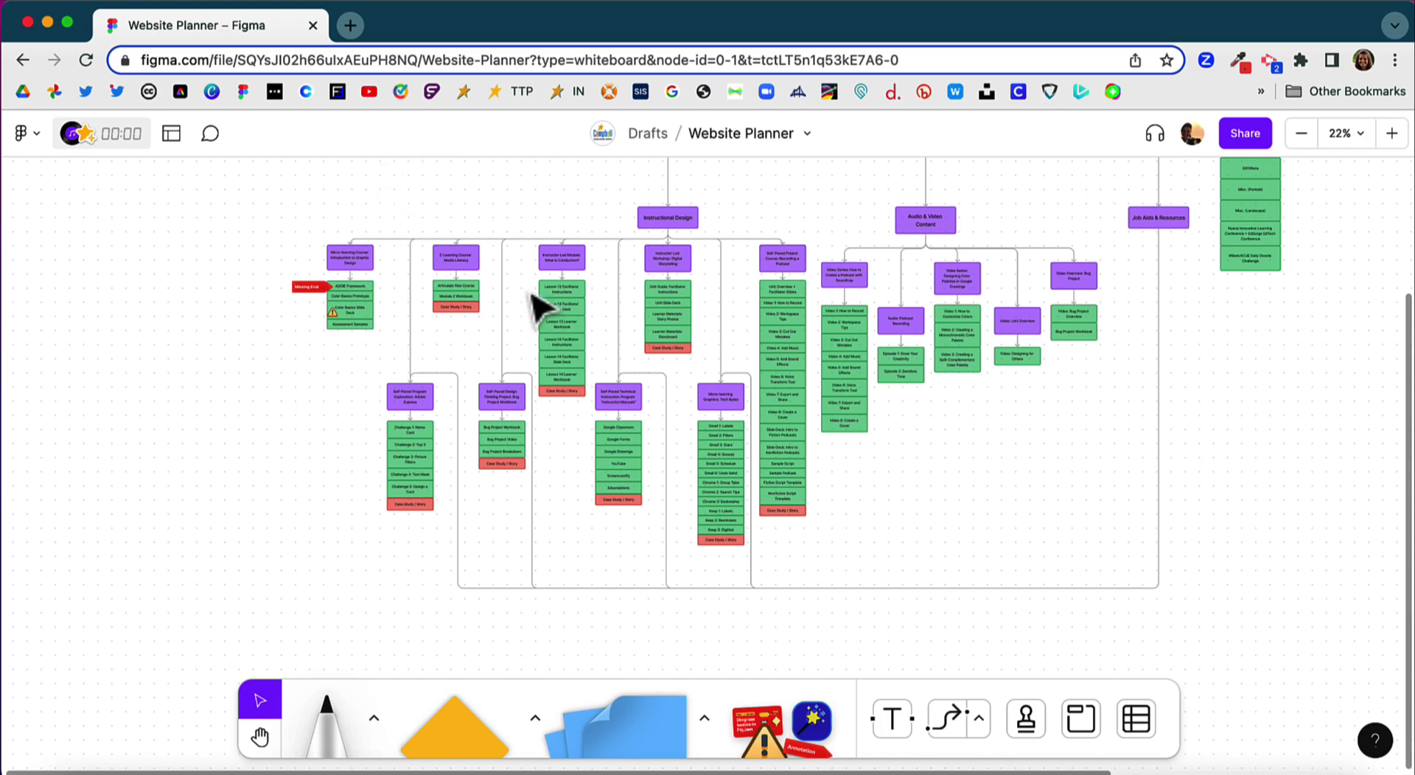
{"action": "scroll", "coordinate": [615, 335], "scroll_direction": "up", "scroll_amount": 5}
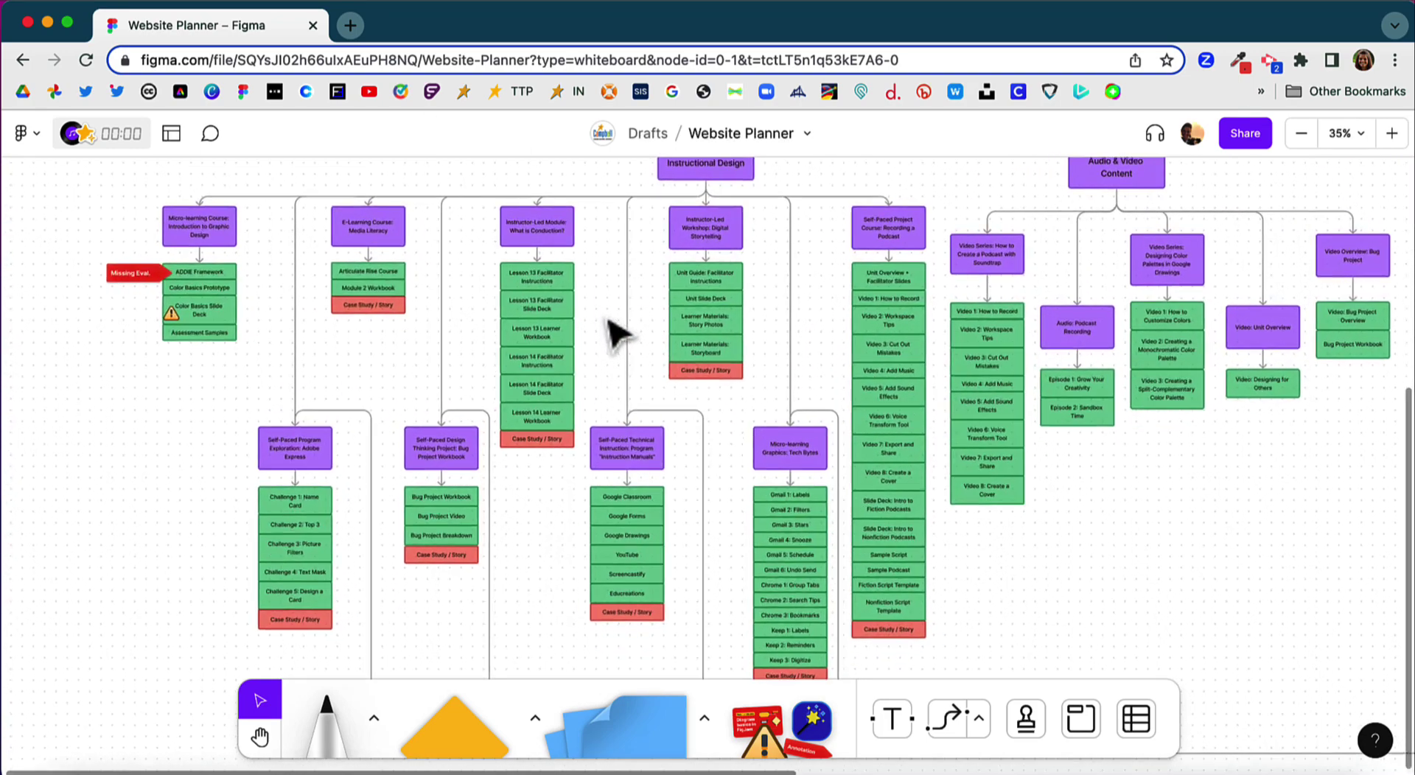
Examine the Audio & Video Content and Job Aids & Resources branches, the Sketchnotes list and the red top-level pages
{"action": "scroll", "coordinate": [615, 335], "scroll_direction": "right", "scroll_amount": 10}
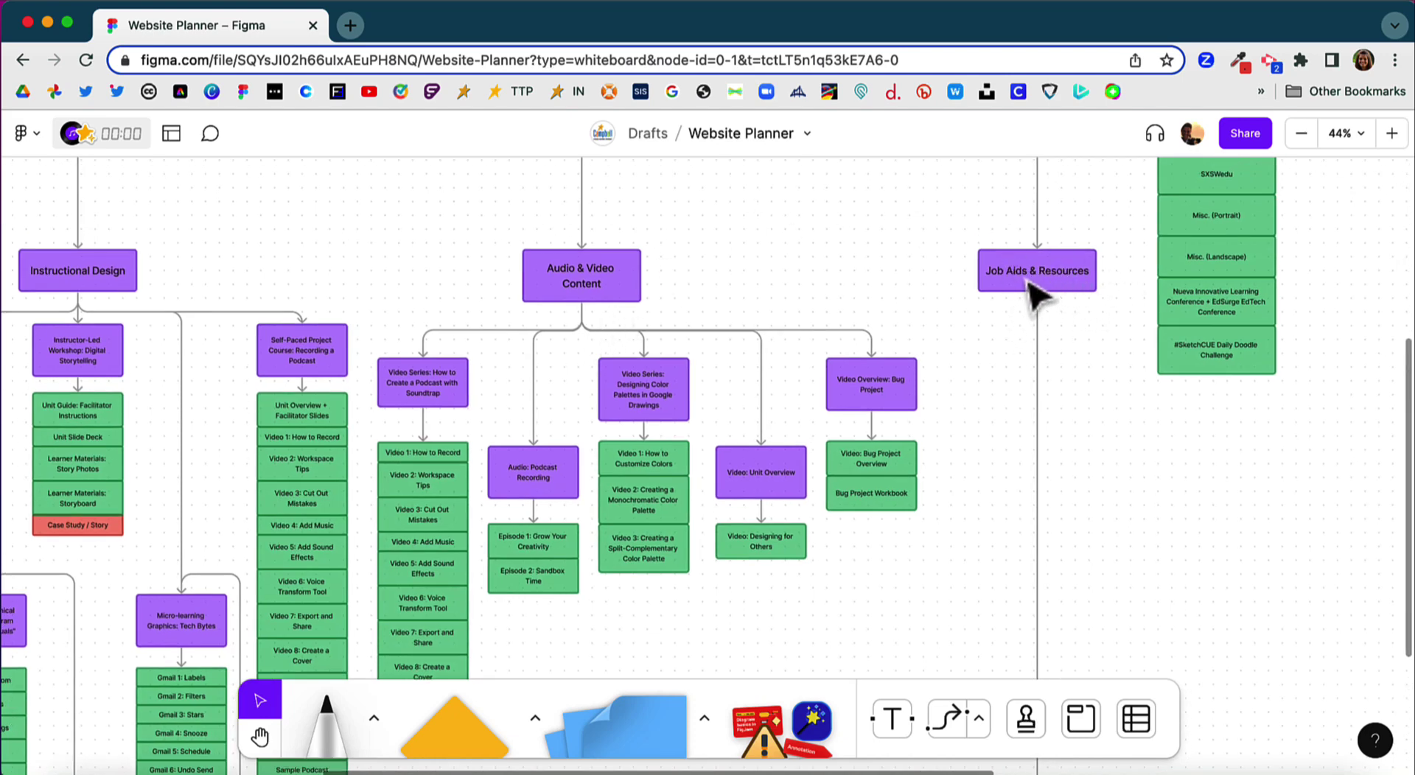
{"action": "scroll", "coordinate": [1035, 295], "scroll_direction": "down", "scroll_amount": 10}
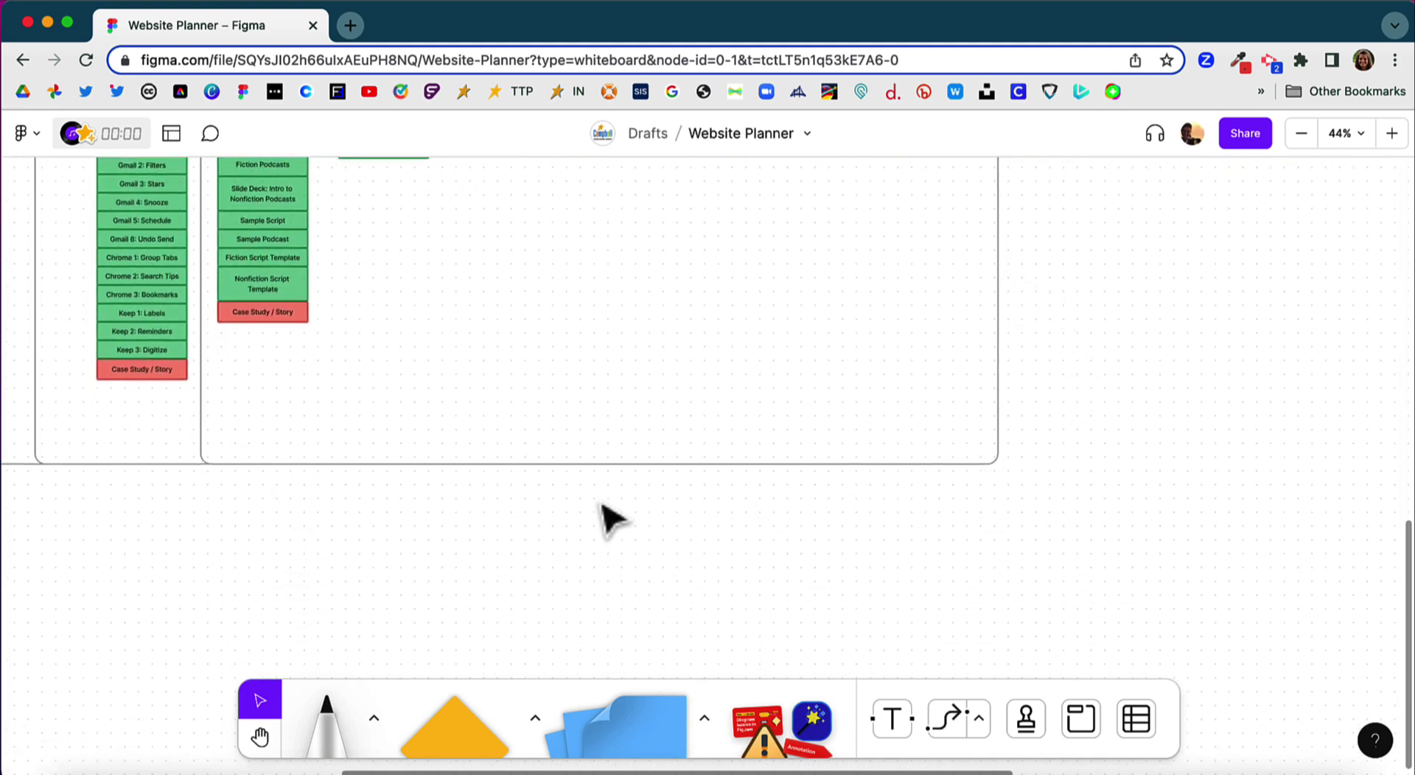
{"action": "scroll", "coordinate": [214, 436], "scroll_direction": "up", "scroll_amount": 4}
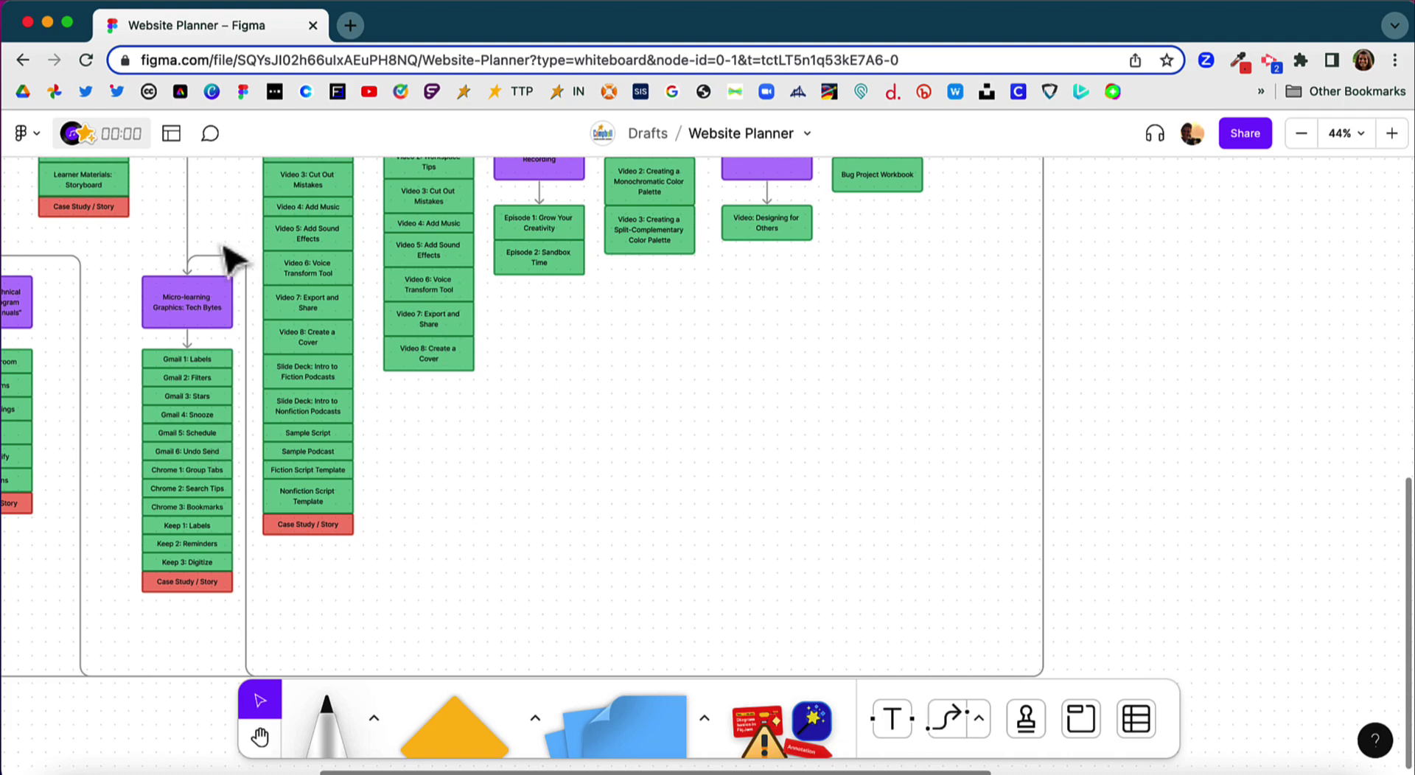
{"action": "scroll", "coordinate": [781, 357], "scroll_direction": "up", "scroll_amount": 1}
{"action": "scroll", "coordinate": [781, 357], "scroll_direction": "up", "scroll_amount": 2}
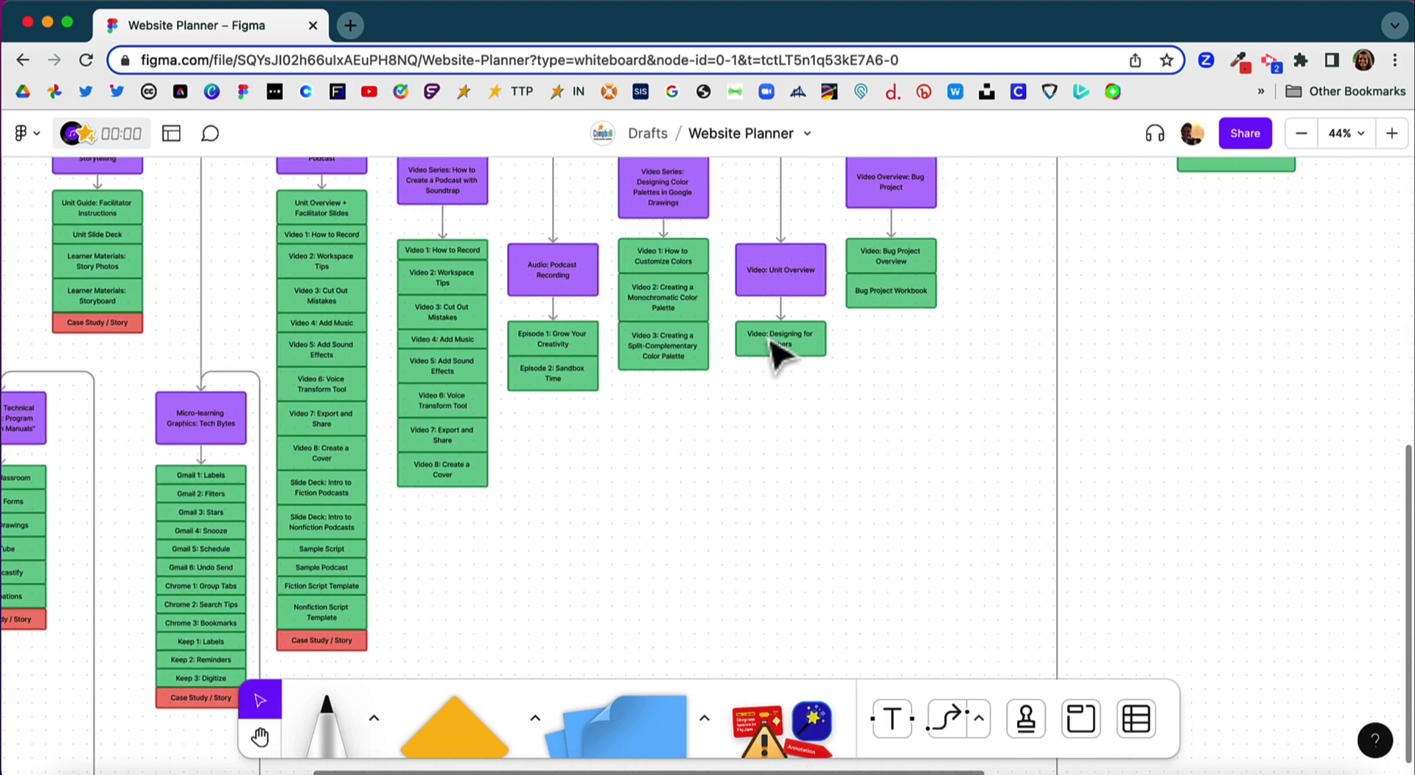
{"action": "scroll", "coordinate": [215, 549], "scroll_direction": "left", "scroll_amount": 6}
{"action": "scroll", "coordinate": [215, 549], "scroll_direction": "down", "scroll_amount": 1}
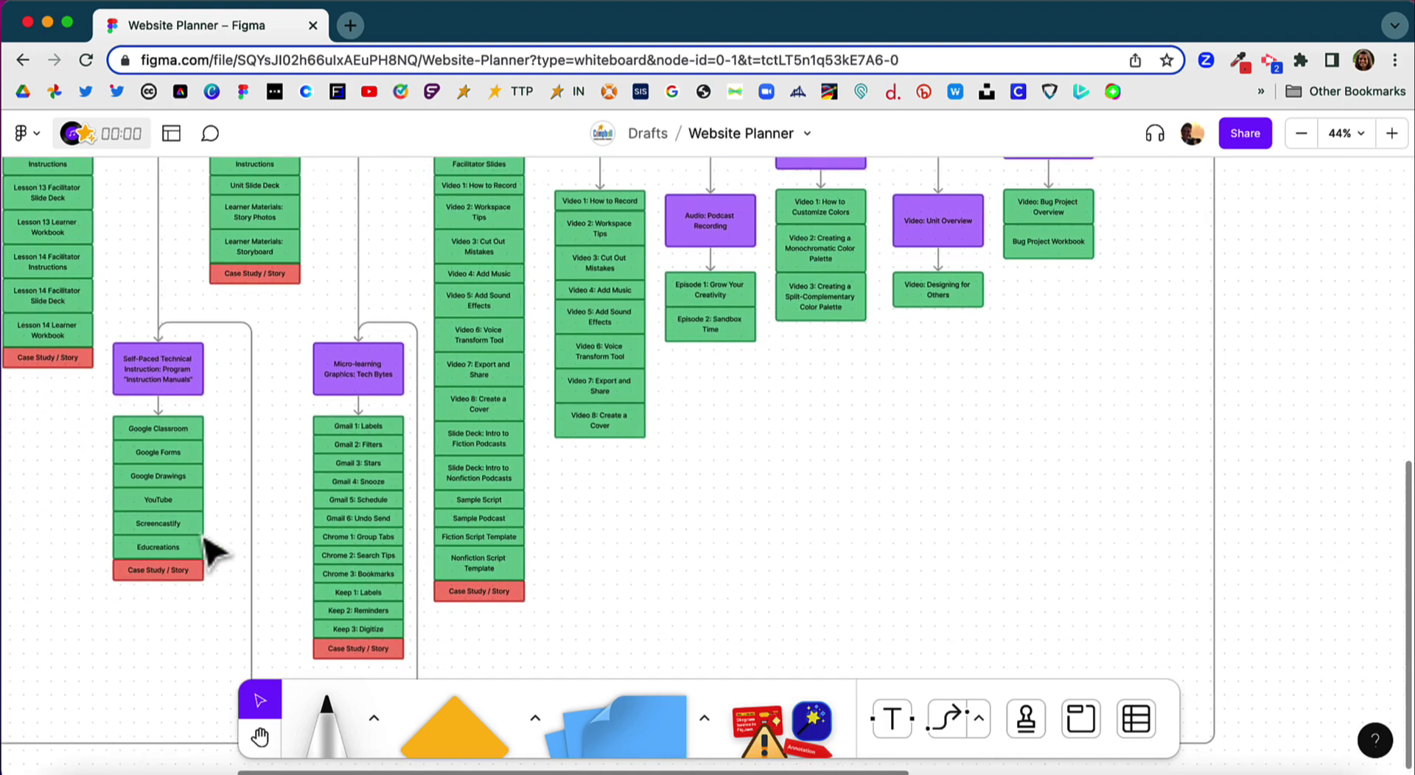
{"action": "scroll", "coordinate": [214, 549], "scroll_direction": "left", "scroll_amount": 1}
{"action": "scroll", "coordinate": [215, 549], "scroll_direction": "up", "scroll_amount": 1}
{"action": "scroll", "coordinate": [214, 549], "scroll_direction": "right", "scroll_amount": 2}
{"action": "scroll", "coordinate": [214, 549], "scroll_direction": "up", "scroll_amount": 2}
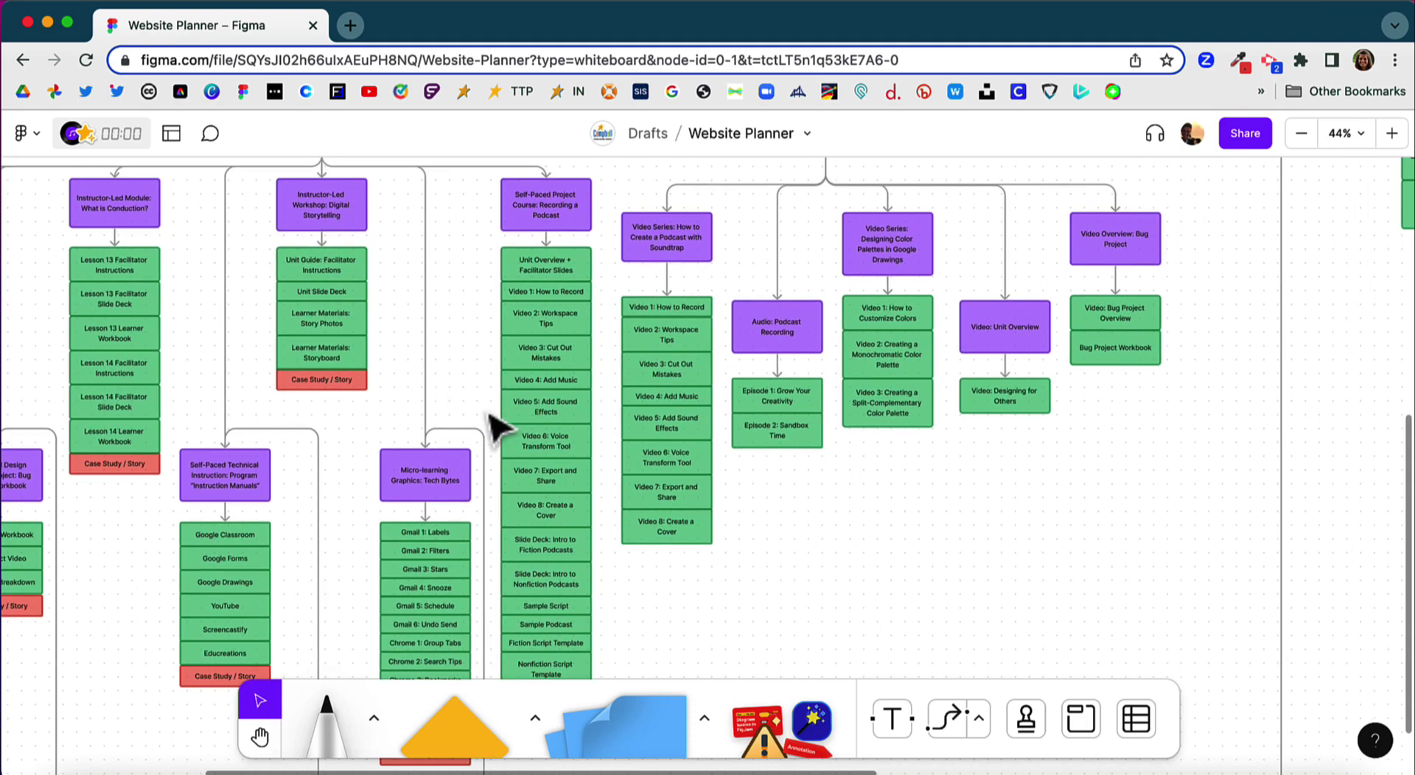
{"action": "scroll", "coordinate": [830, 401], "scroll_direction": "right", "scroll_amount": 4}
{"action": "scroll", "coordinate": [830, 401], "scroll_direction": "up", "scroll_amount": 3}
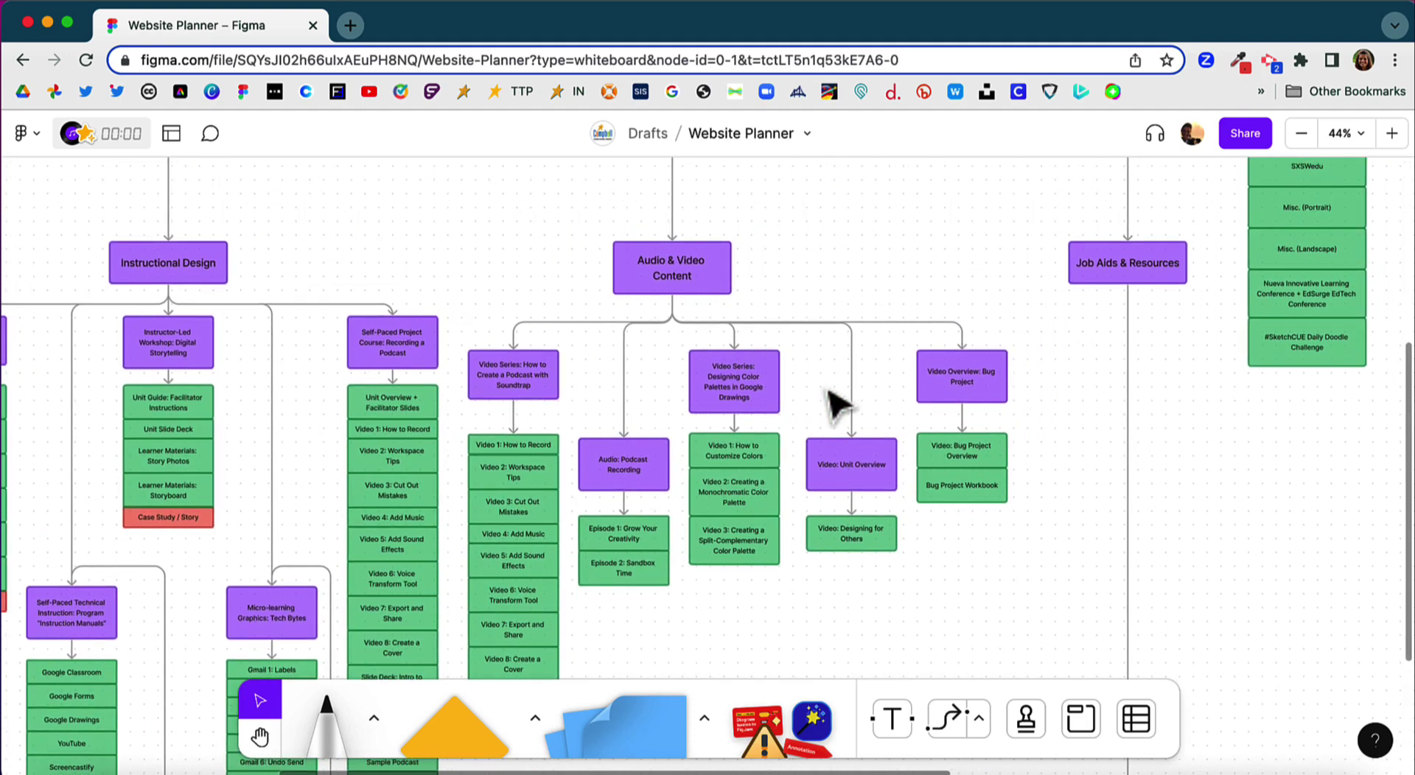
{"action": "scroll", "coordinate": [833, 404], "scroll_direction": "right", "scroll_amount": 8}
{"action": "scroll", "coordinate": [832, 404], "scroll_direction": "up", "scroll_amount": 3}
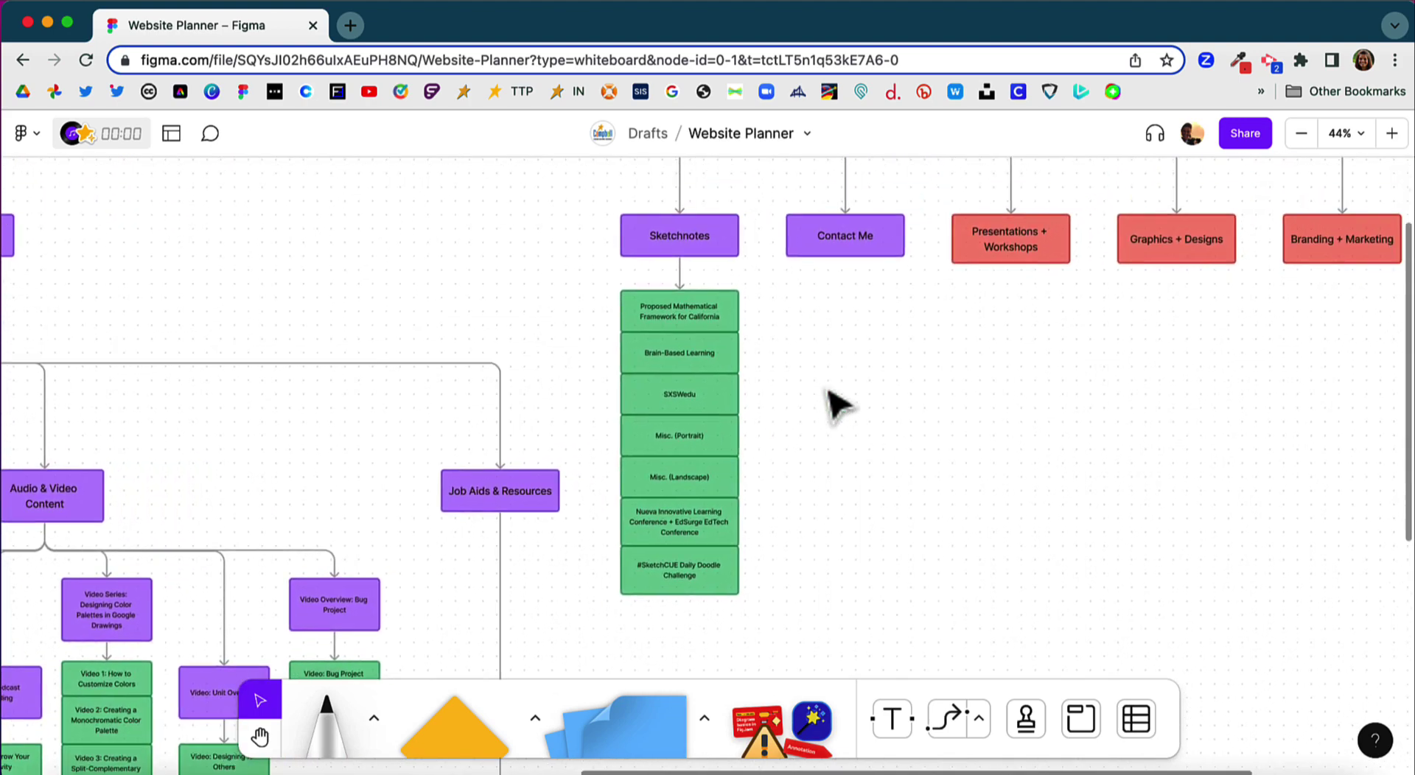
{"action": "scroll", "coordinate": [835, 403], "scroll_direction": "right", "scroll_amount": 6}
{"action": "scroll", "coordinate": [834, 404], "scroll_direction": "down", "scroll_amount": 1}
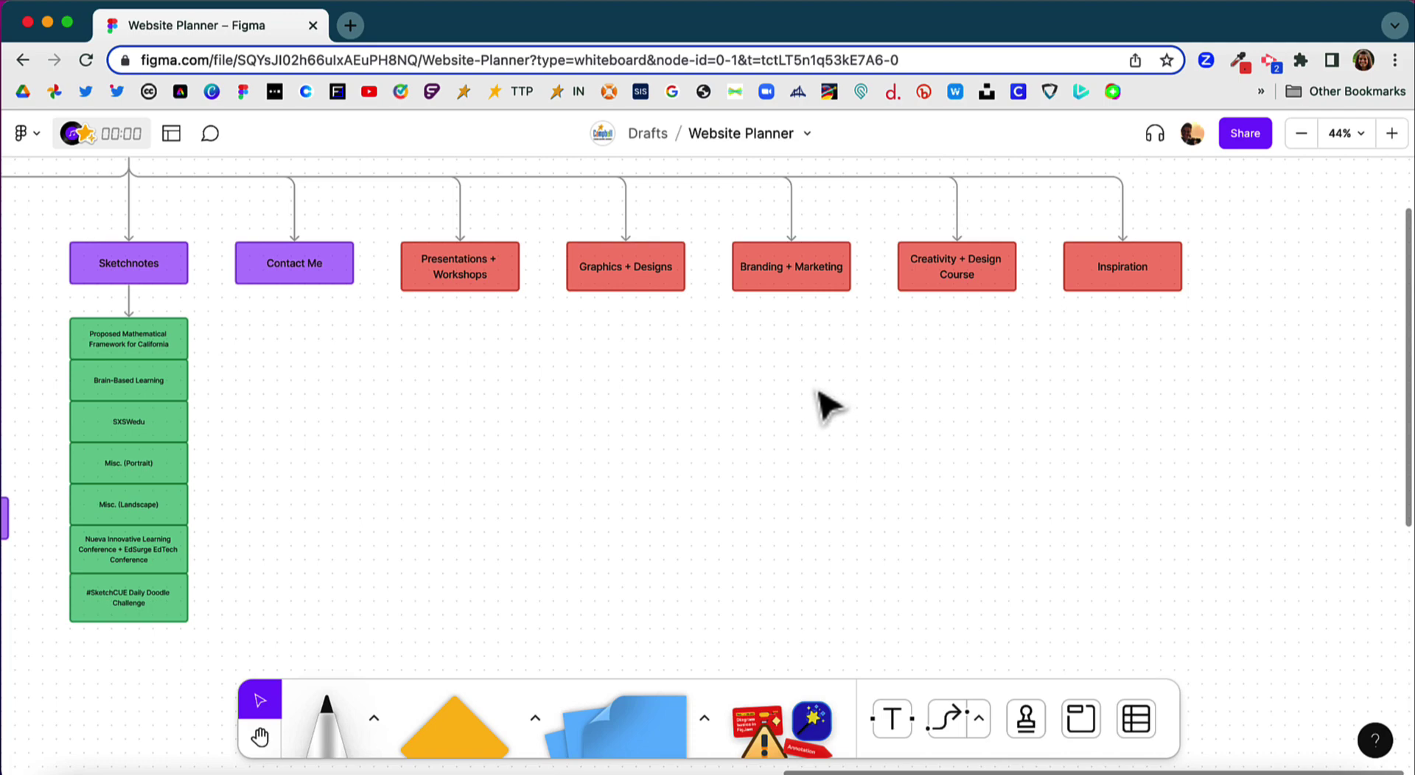
Place a yellow square shape on an empty area of the board beyond the site map and label it "home"
{"action": "scroll", "coordinate": [787, 397], "scroll_direction": "down", "scroll_amount": 5}
{"action": "scroll", "coordinate": [787, 397], "scroll_direction": "right", "scroll_amount": 10}
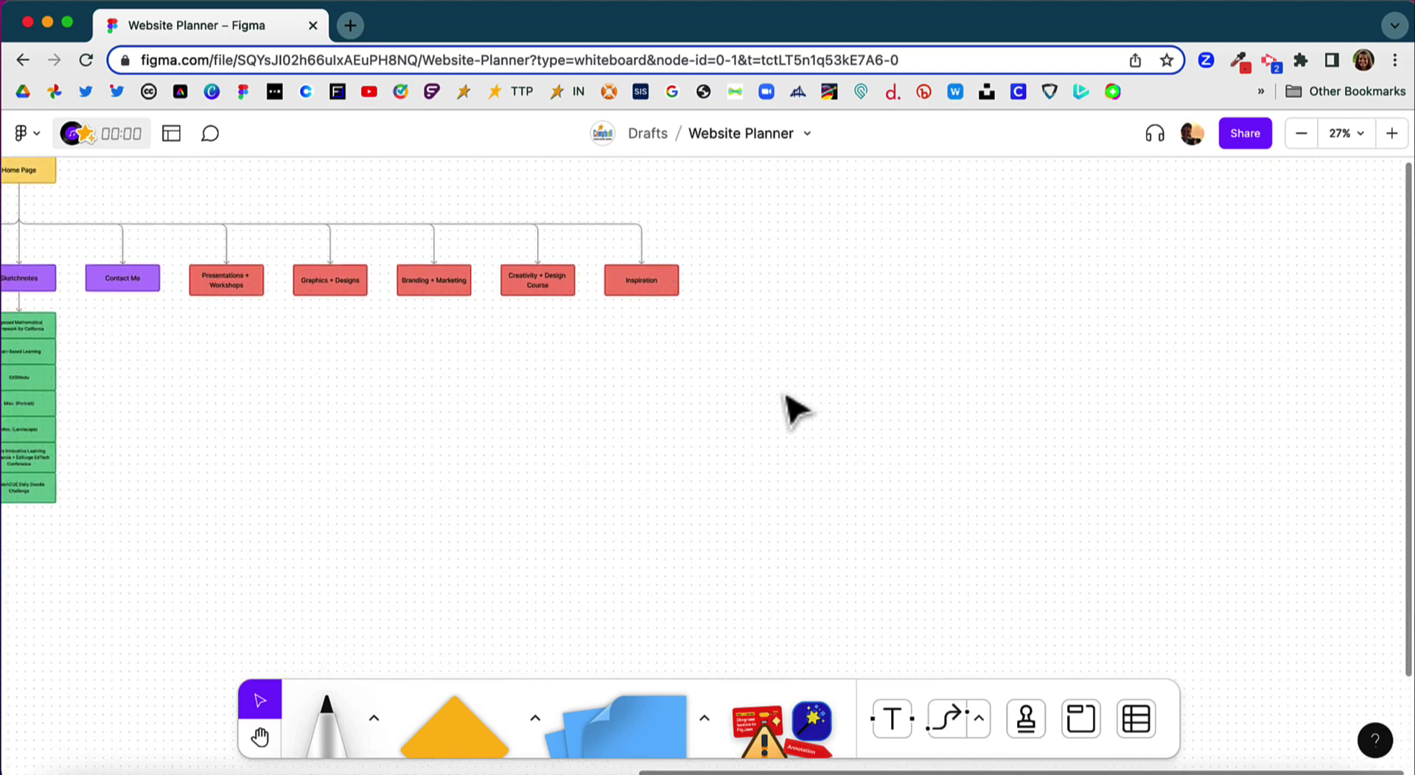
{"action": "scroll", "coordinate": [787, 401], "scroll_direction": "up", "scroll_amount": 3}
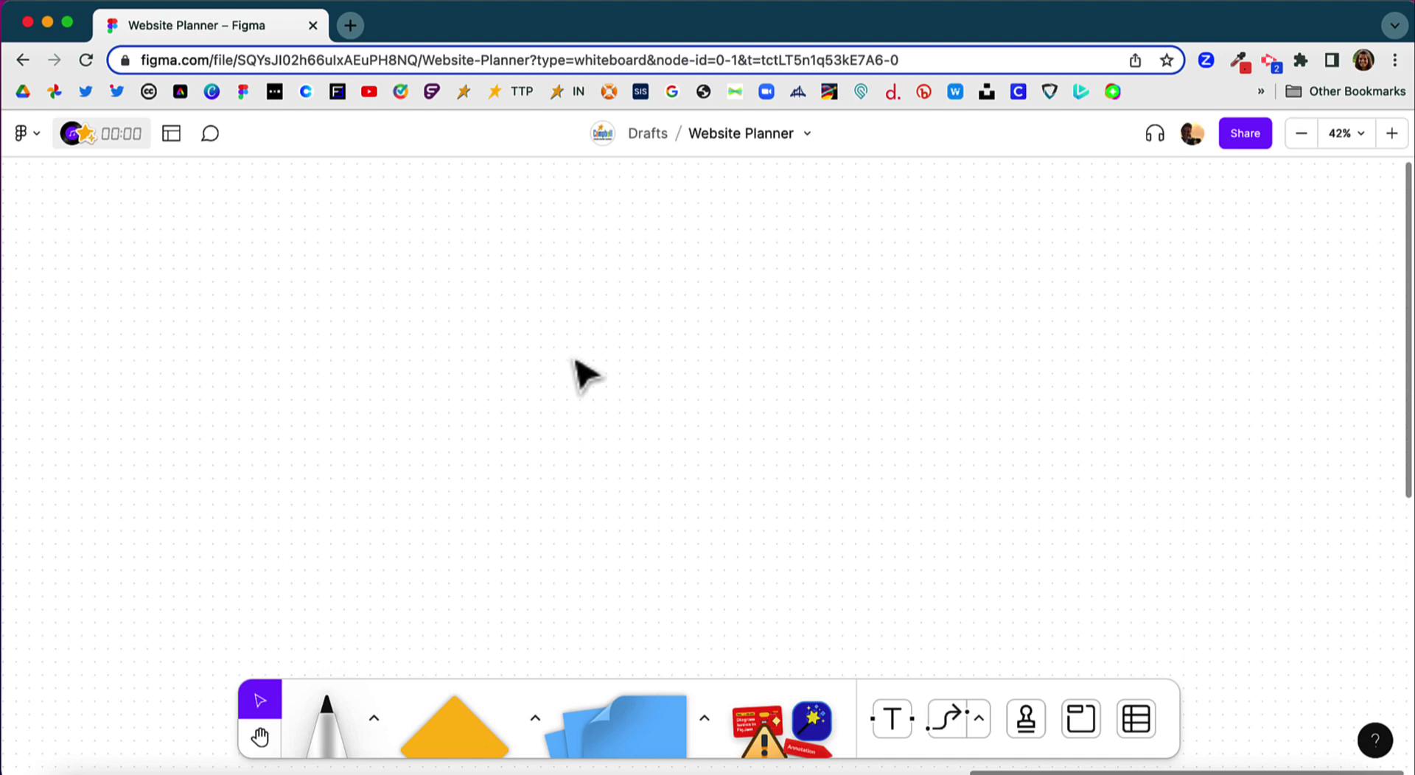
{"action": "left_click", "coordinate": [534, 716]}
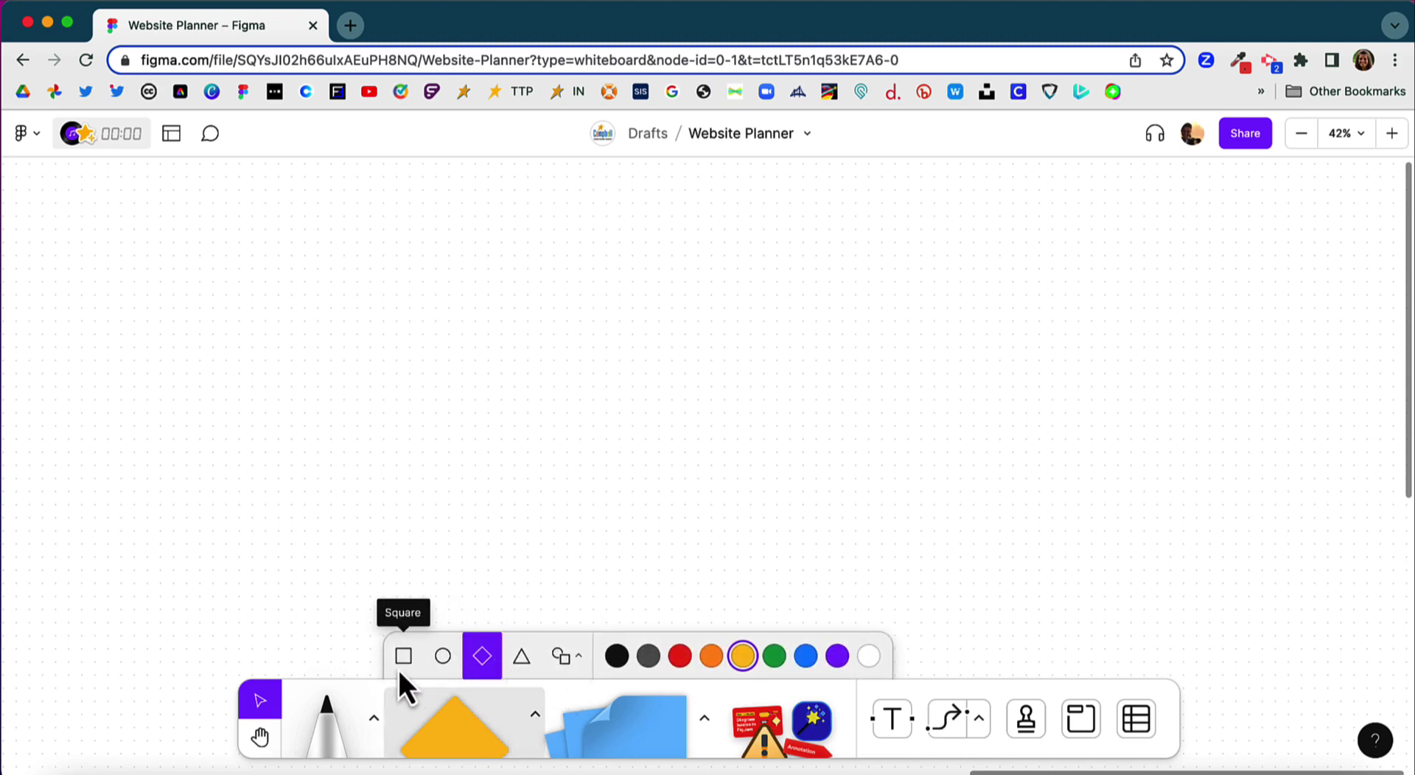
{"action": "left_click", "coordinate": [405, 652]}
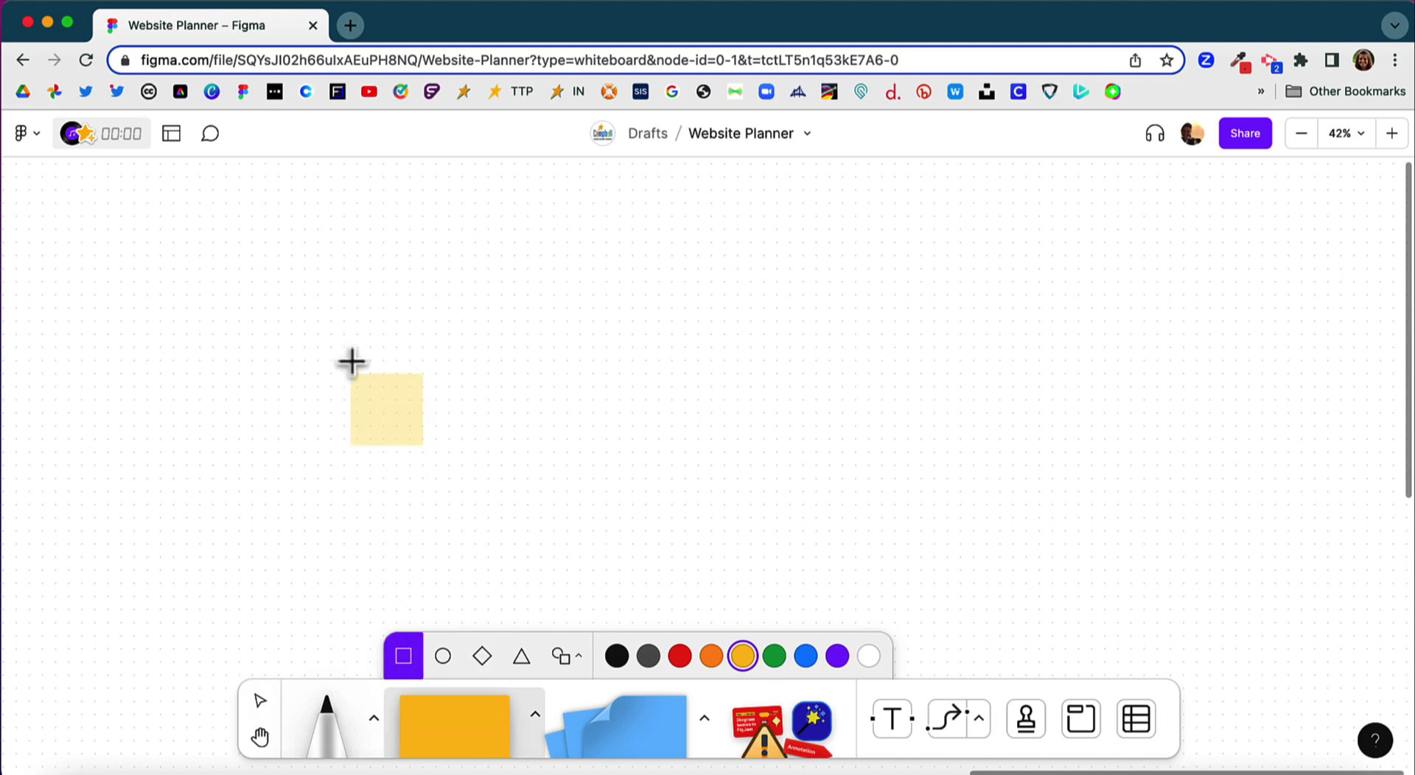
{"action": "left_click", "coordinate": [351, 332]}
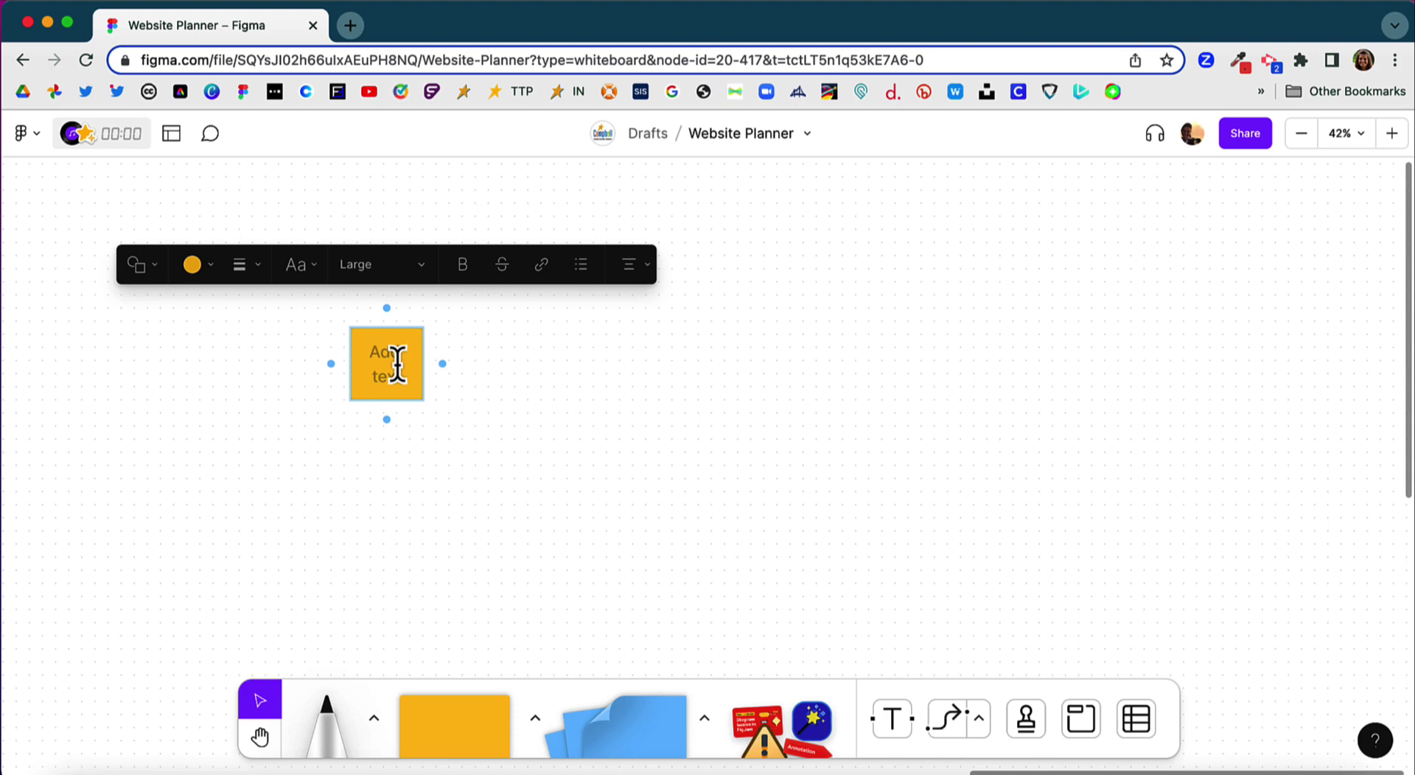
{"action": "type", "text": "home"}
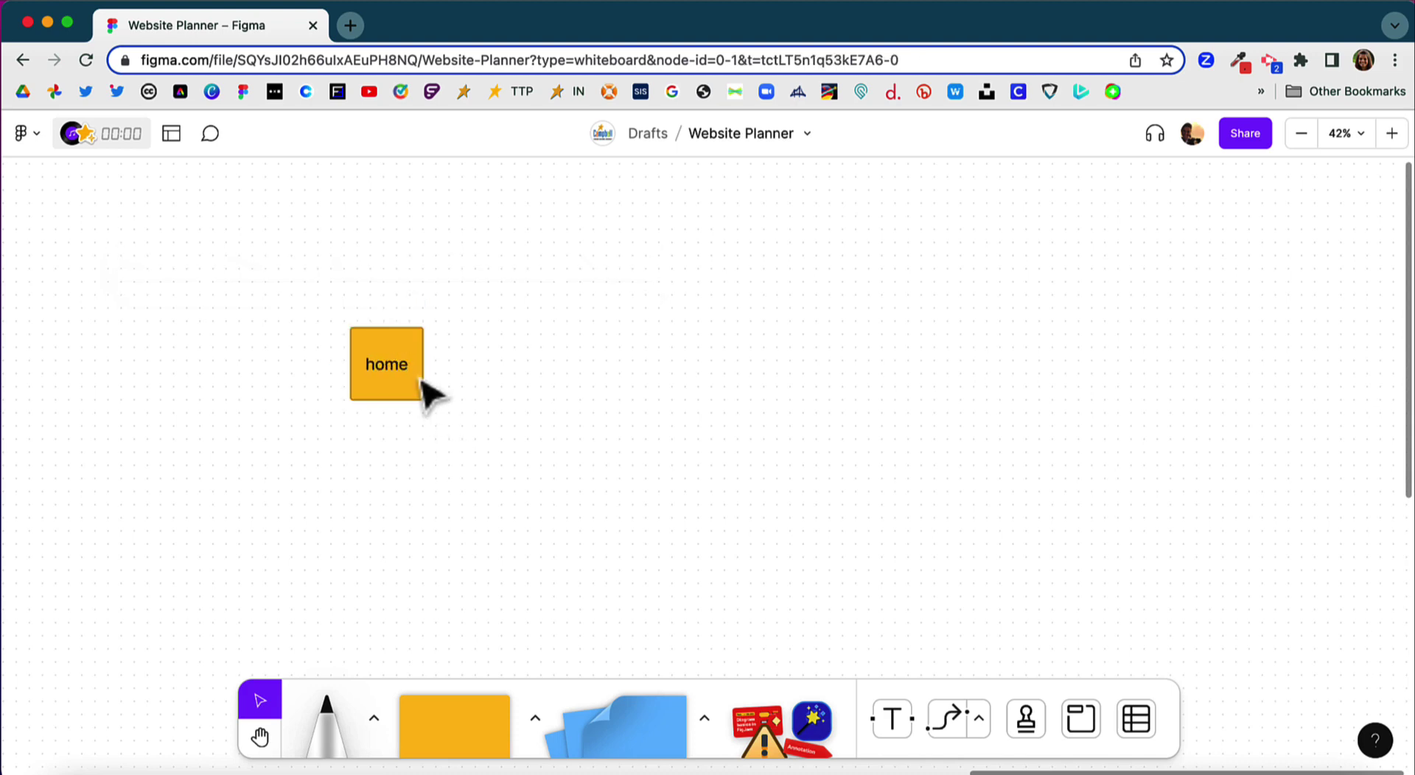
{"action": "key", "text": "Escape"}
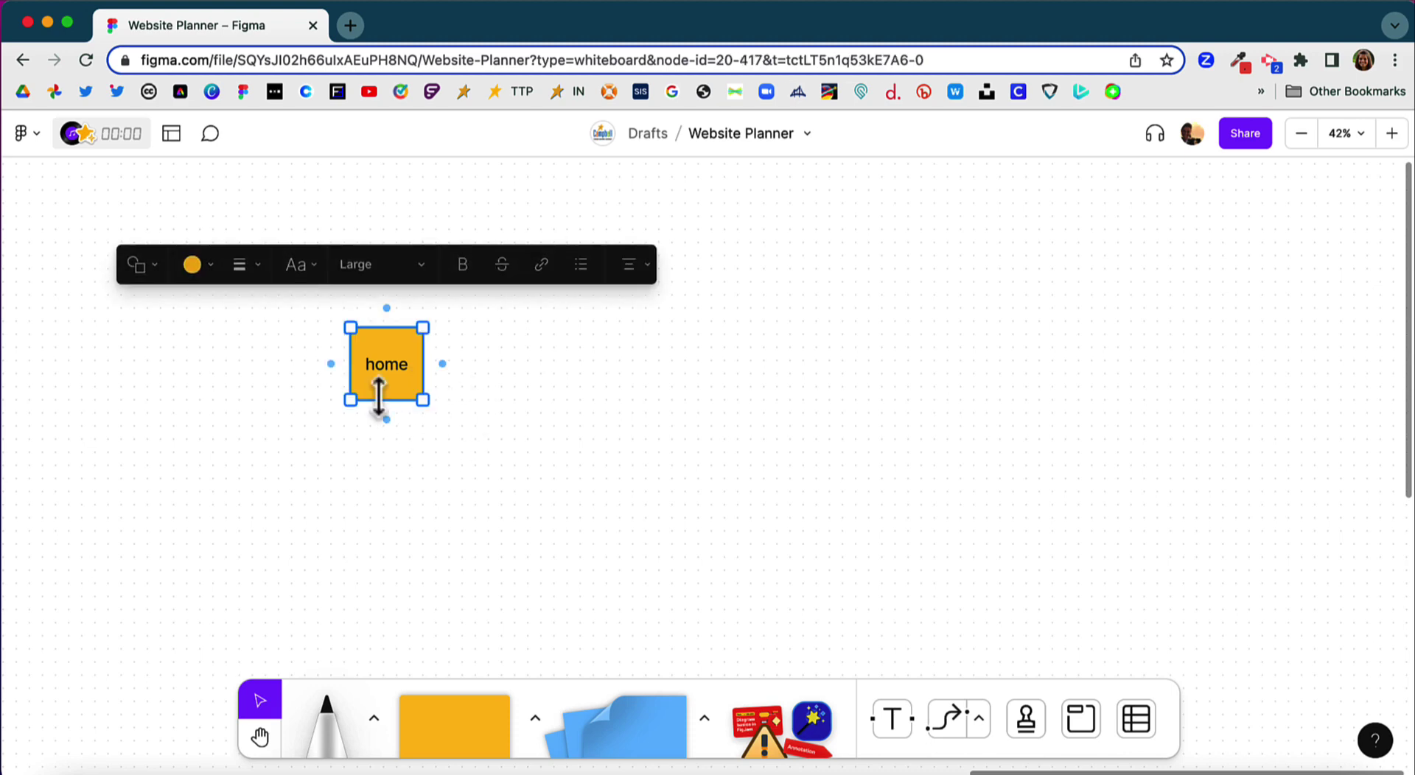
Add a connected square directly below the "home" square and label it "resume"
{"action": "mouse_move", "coordinate": [387, 422]}
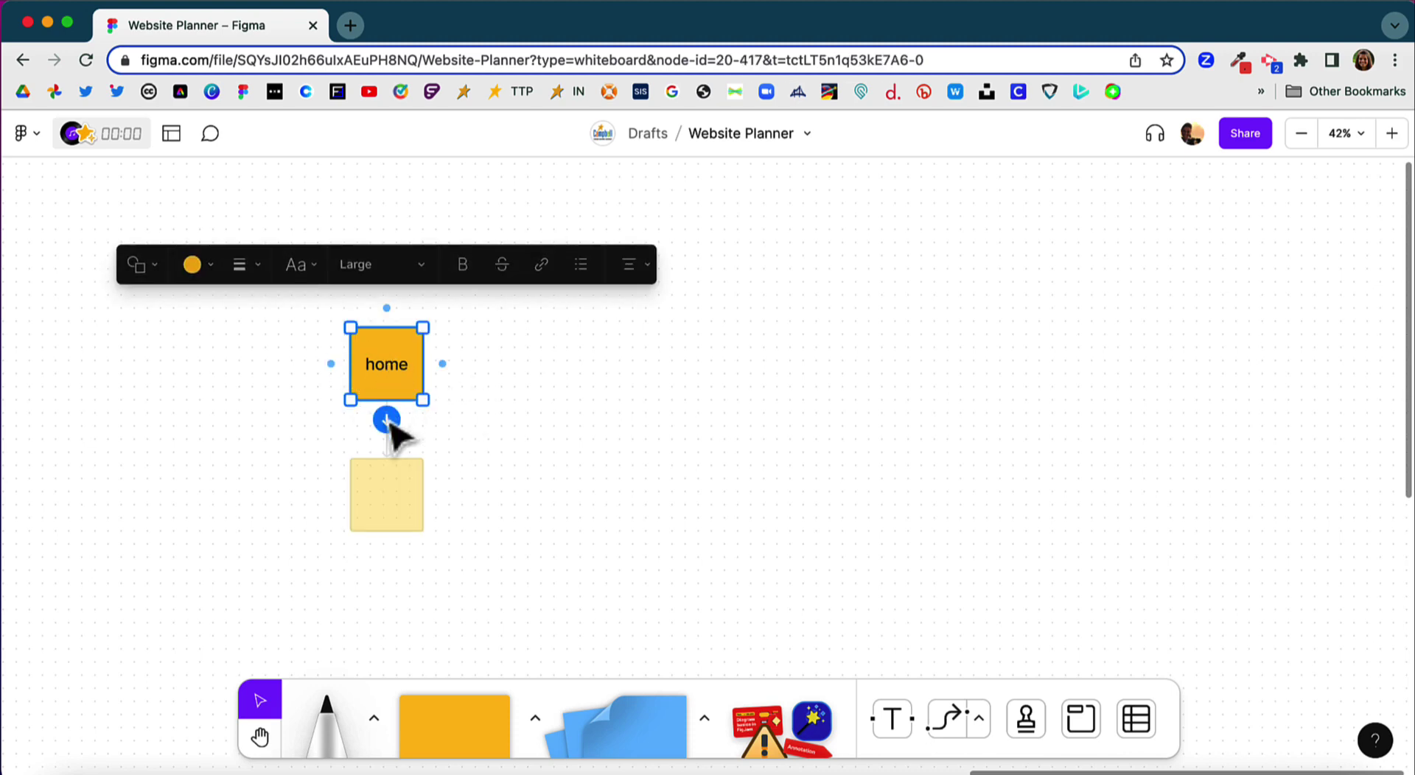
{"action": "left_click", "coordinate": [389, 422]}
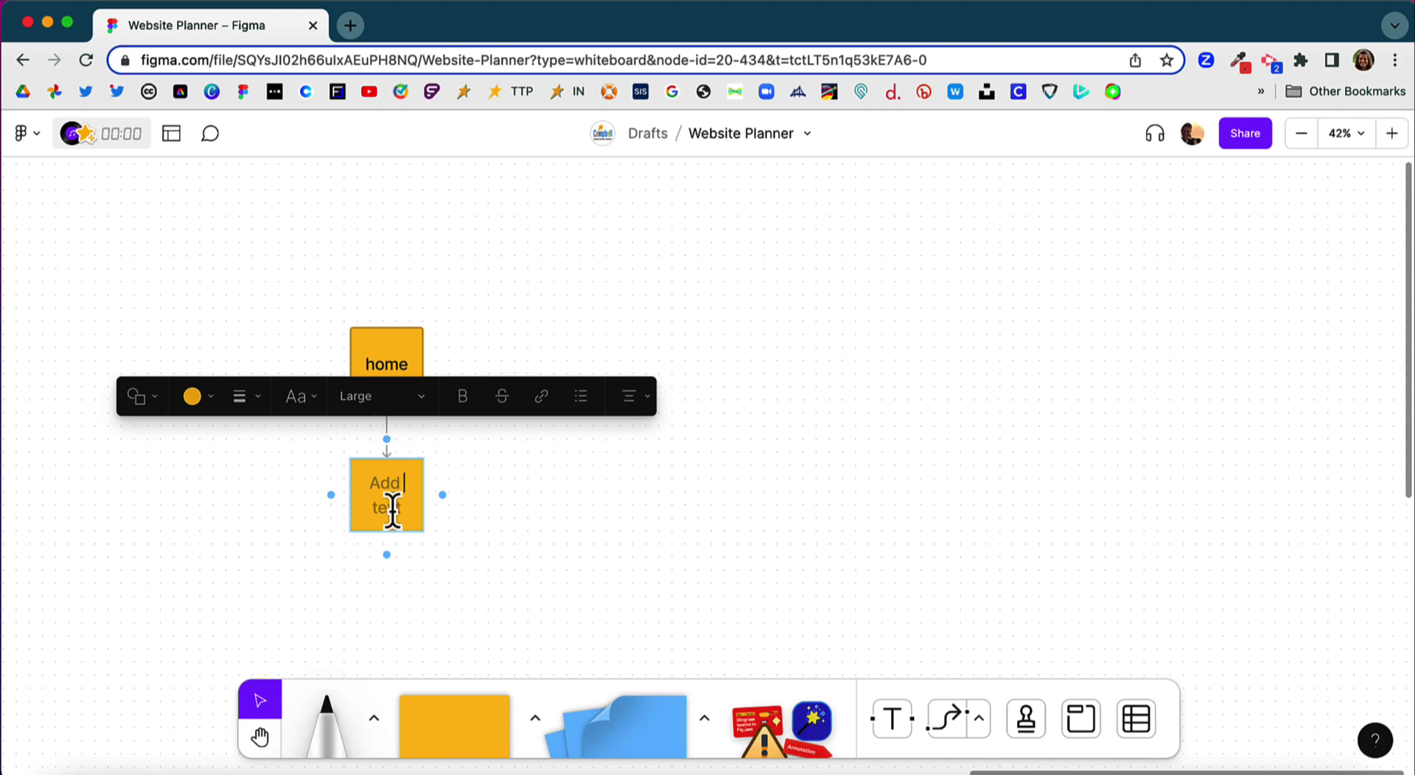
{"action": "type", "text": "resume"}
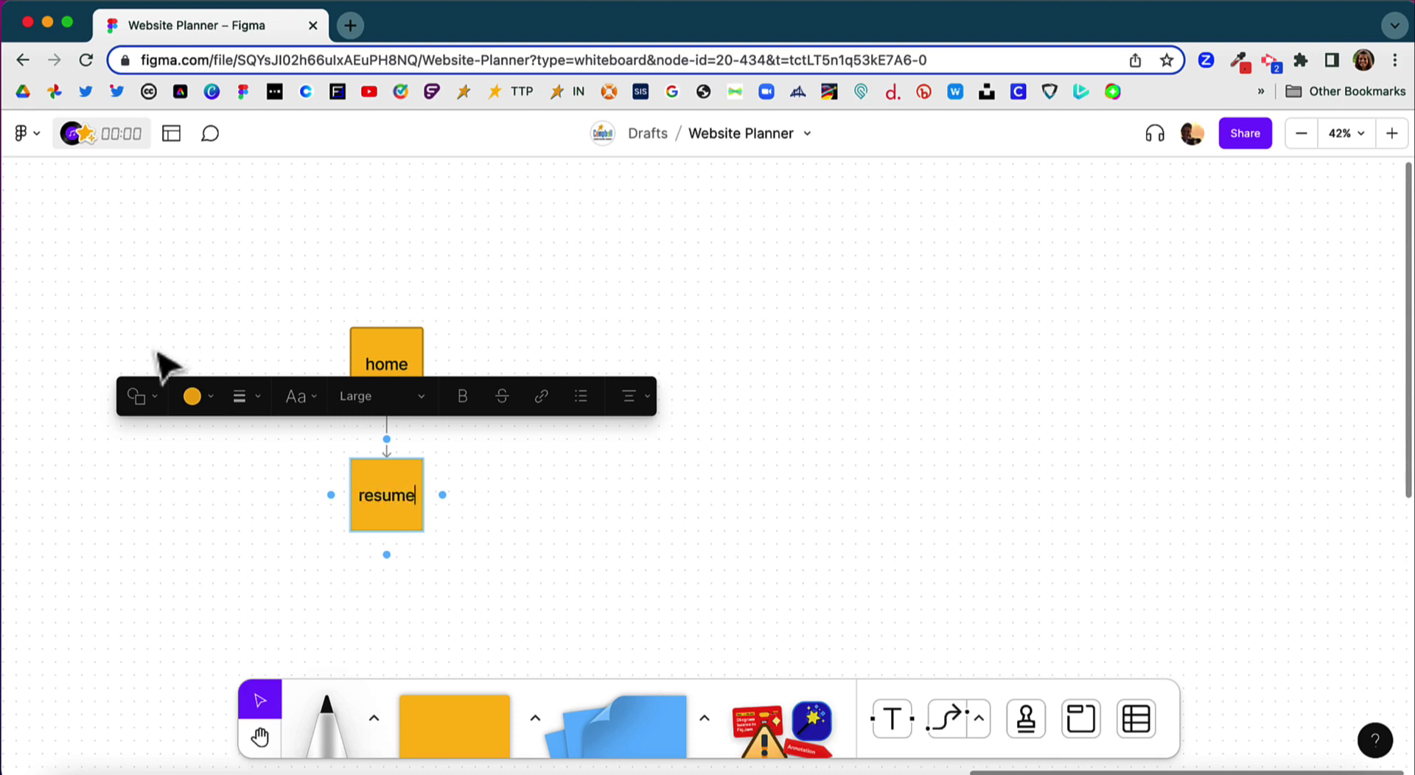
Change the "resume" square's fill to the custom light green #A6FF70
{"action": "left_click", "coordinate": [194, 395]}
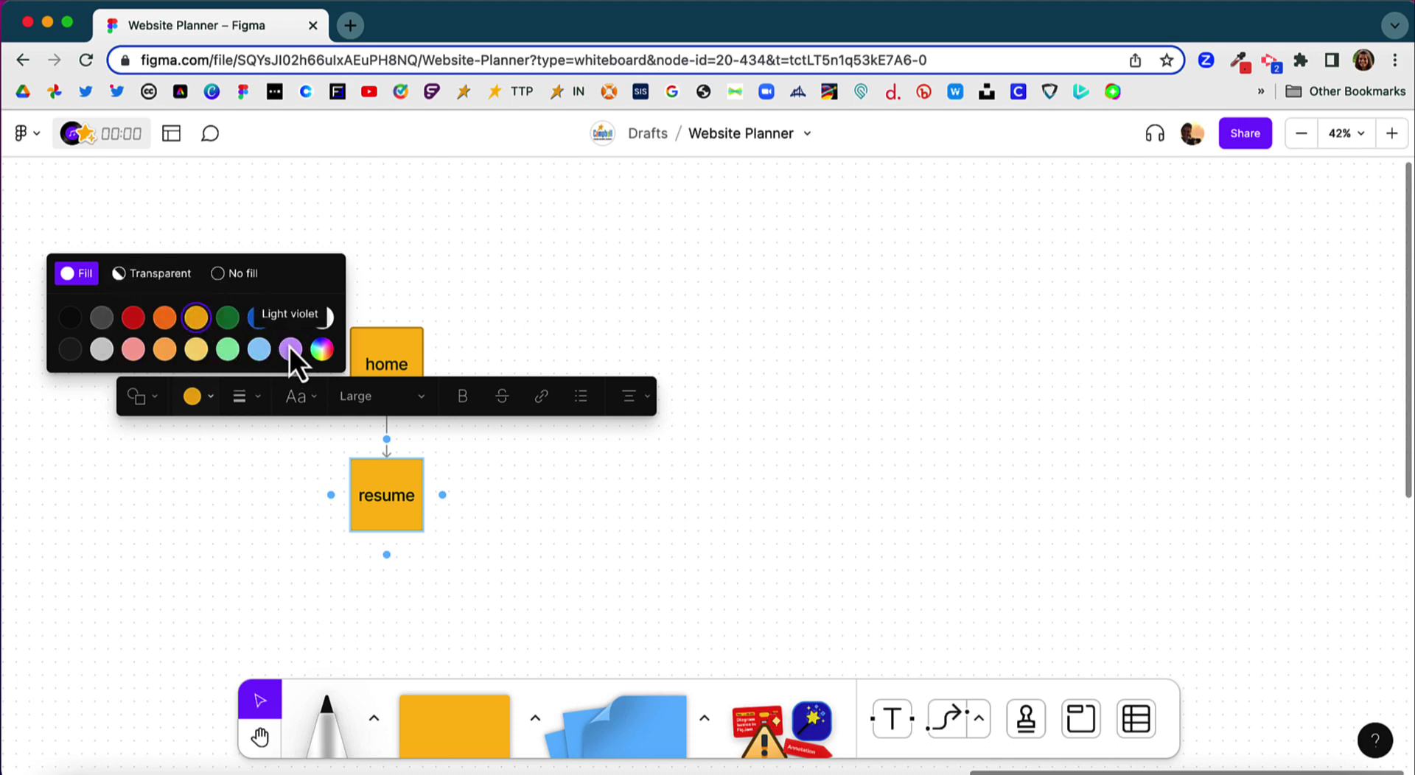
{"action": "left_click", "coordinate": [321, 358]}
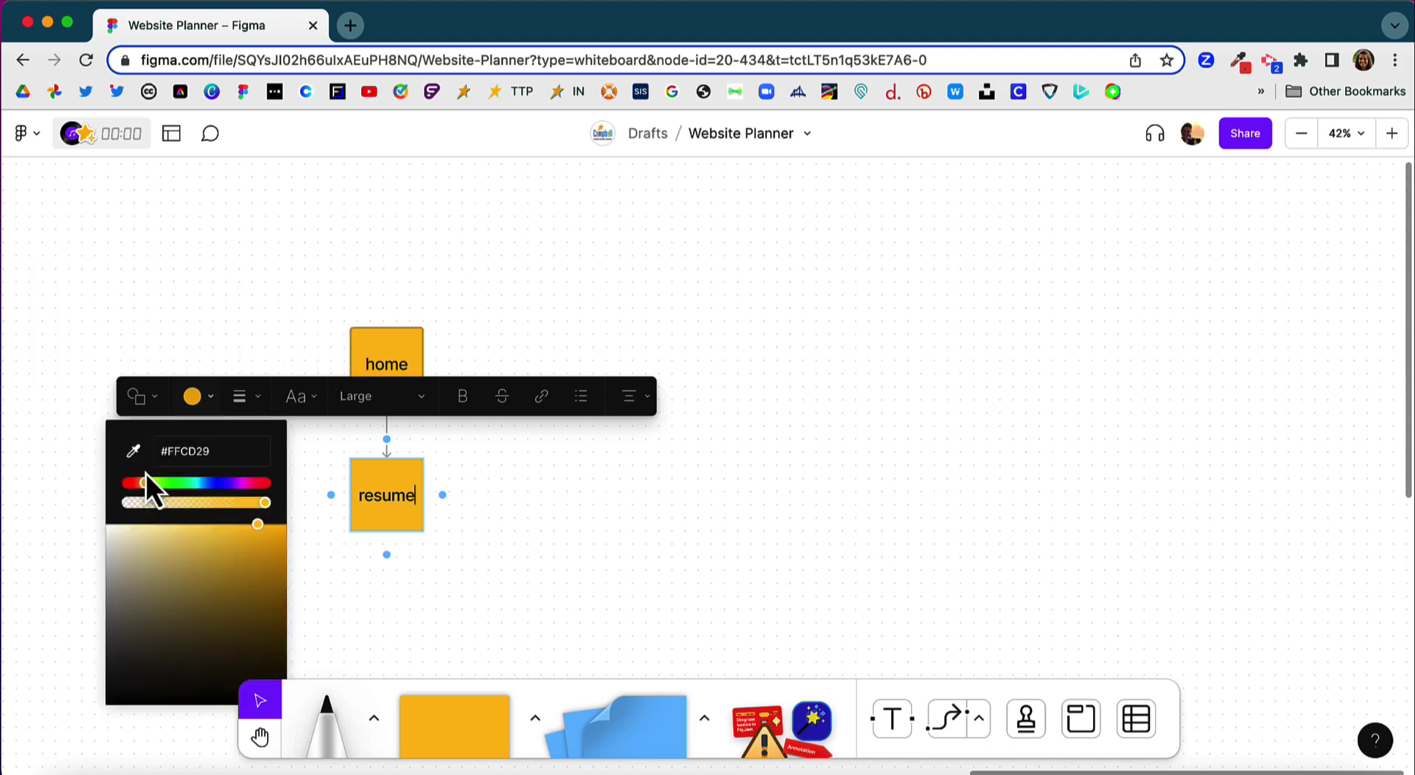
{"action": "left_click_drag", "start_coordinate": [149, 488], "coordinate": [166, 490]}
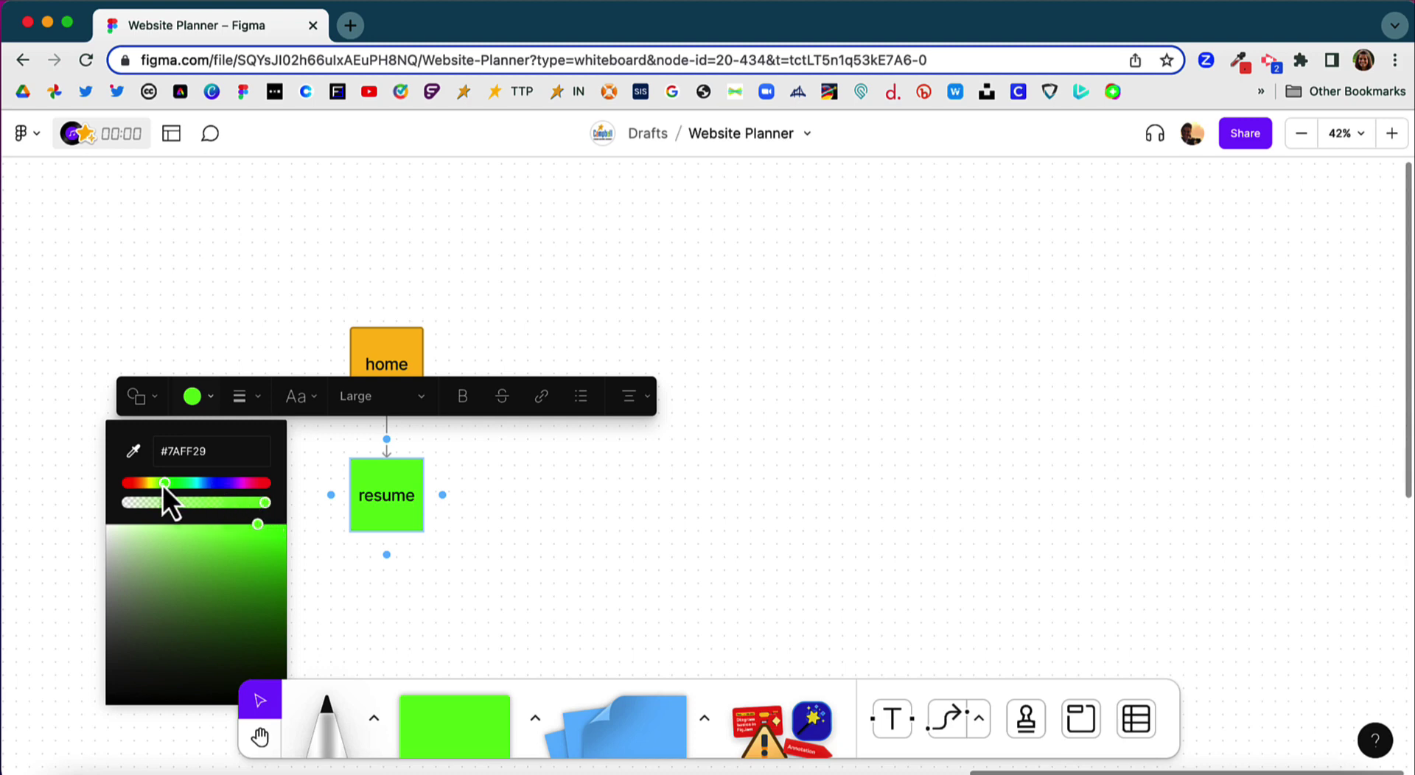
{"action": "left_click_drag", "start_coordinate": [262, 526], "coordinate": [210, 524]}
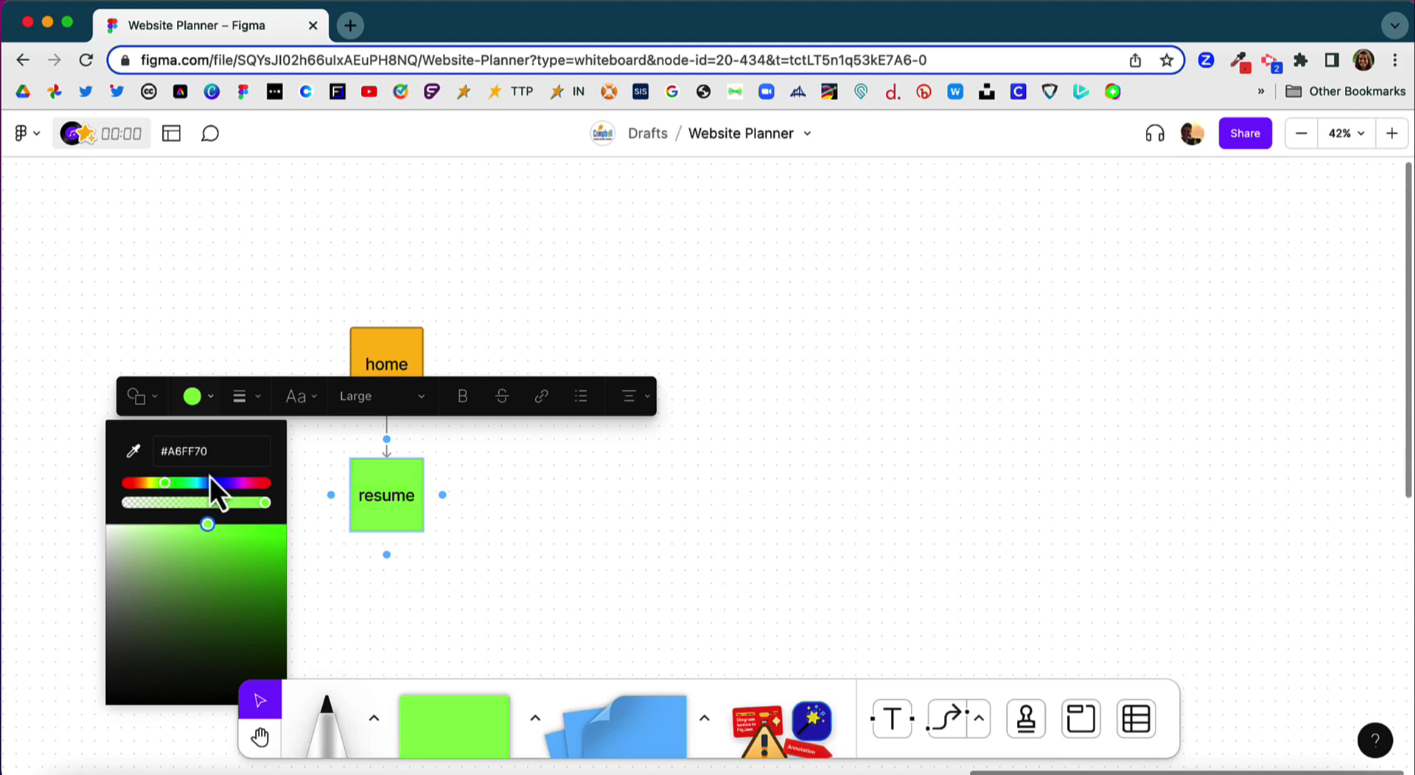
Set the text size of the "resume" label to Medium
{"action": "double_click", "coordinate": [395, 495]}
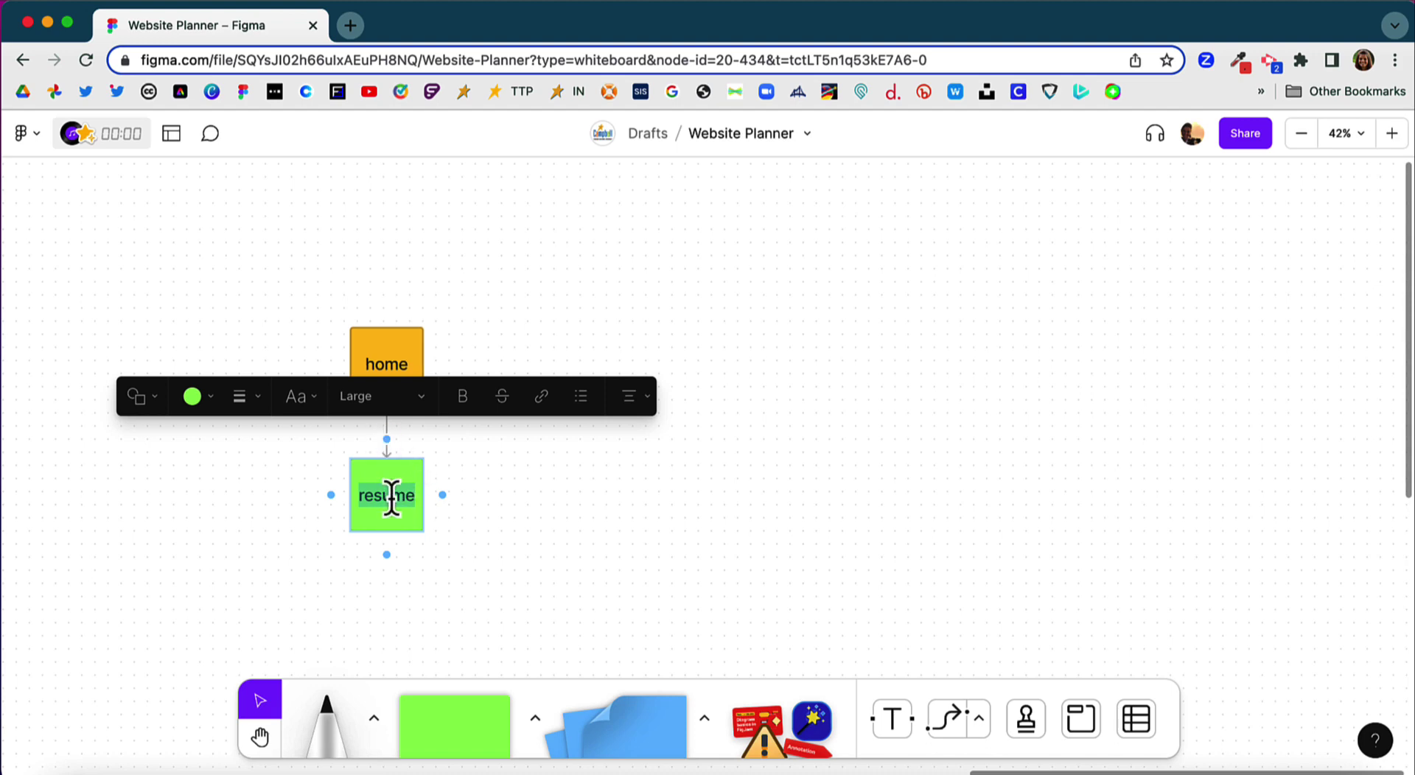
{"action": "left_click", "coordinate": [396, 400]}
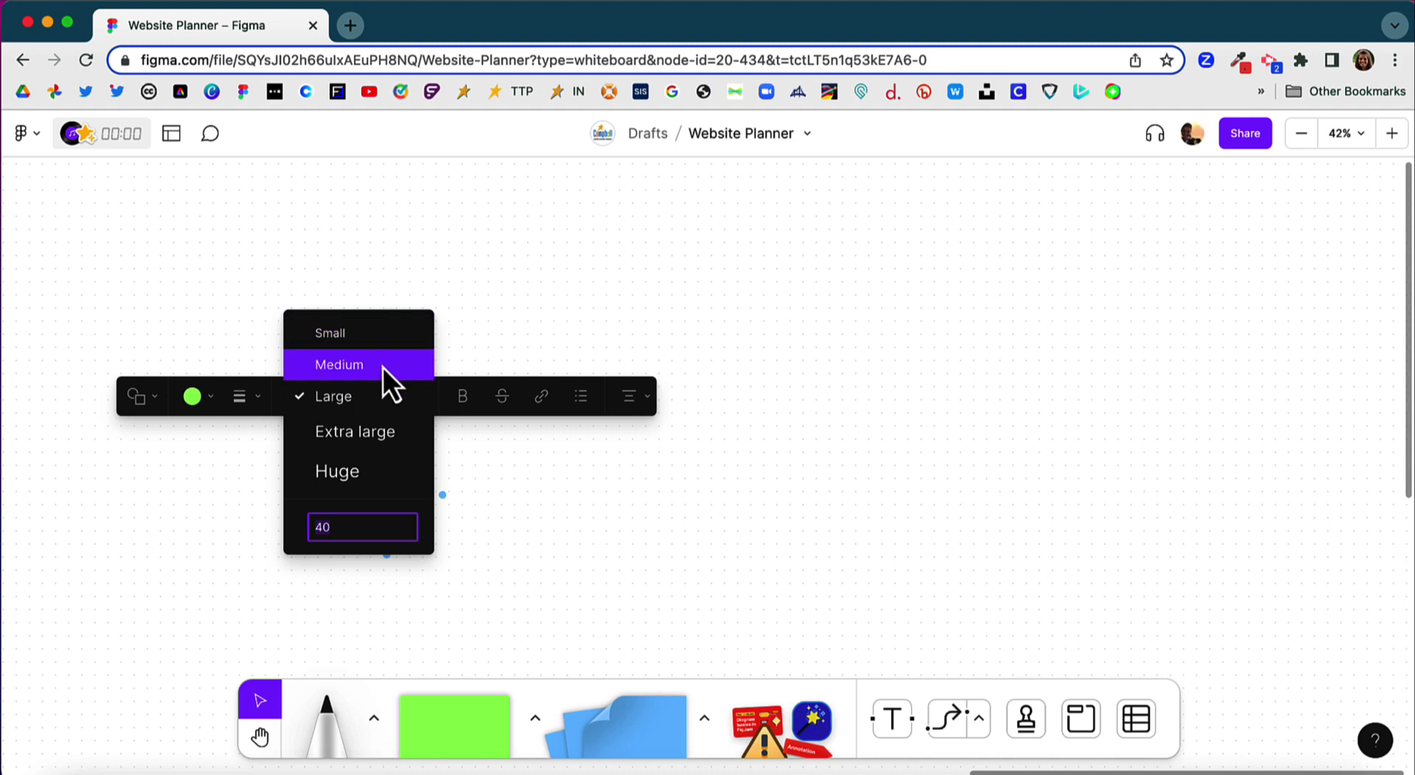
{"action": "left_click", "coordinate": [347, 366]}
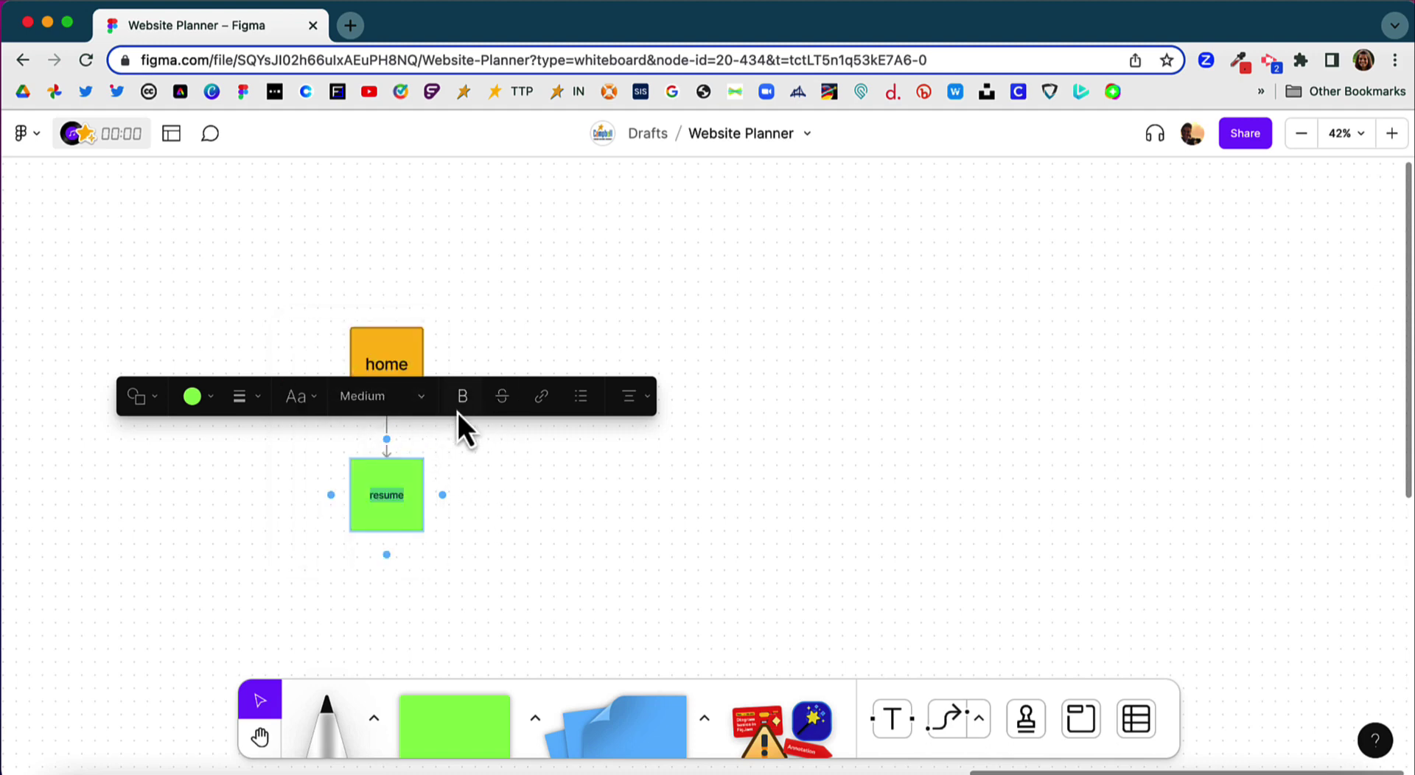
{"action": "left_click", "coordinate": [489, 474]}
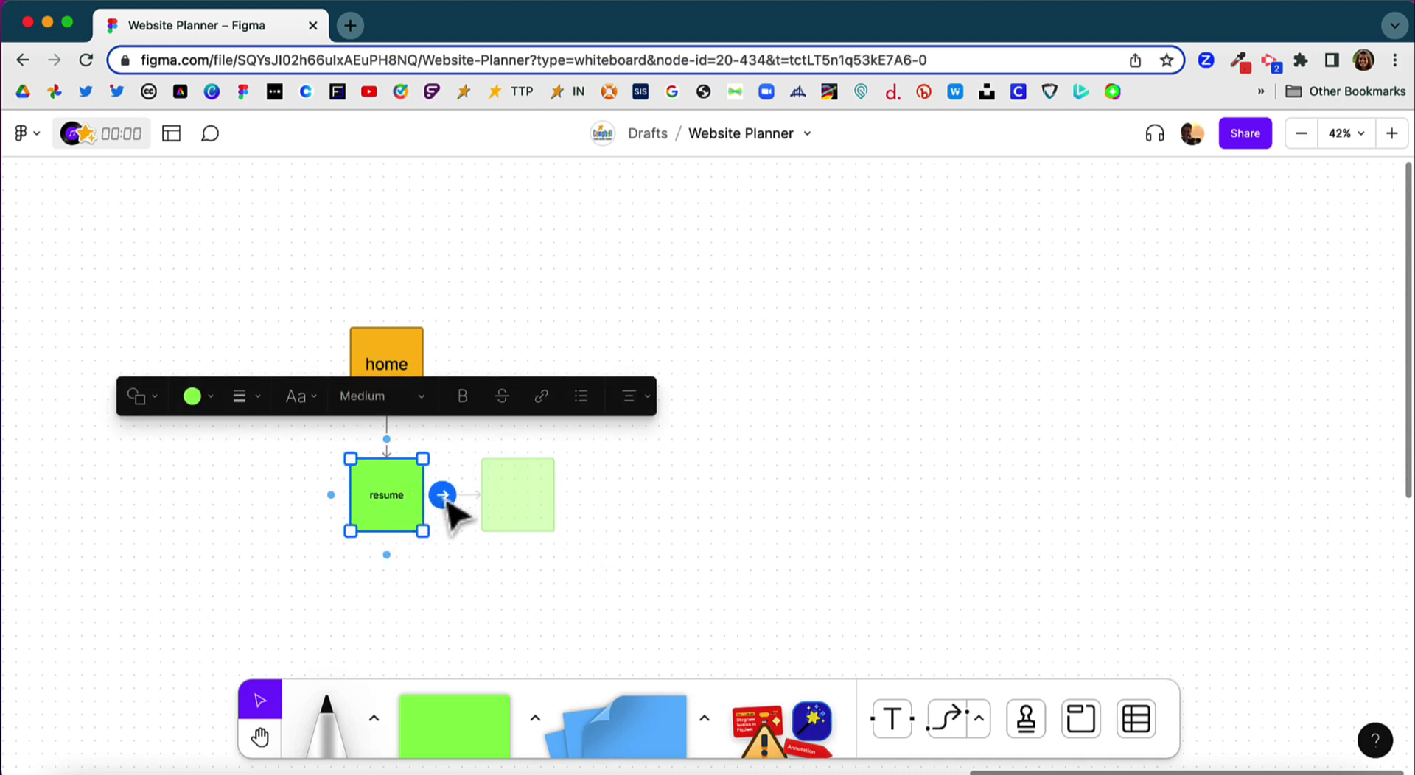
Add a connected square to the right of "resume" and draw a connector from "home" to the new square
{"action": "left_click", "coordinate": [443, 496]}
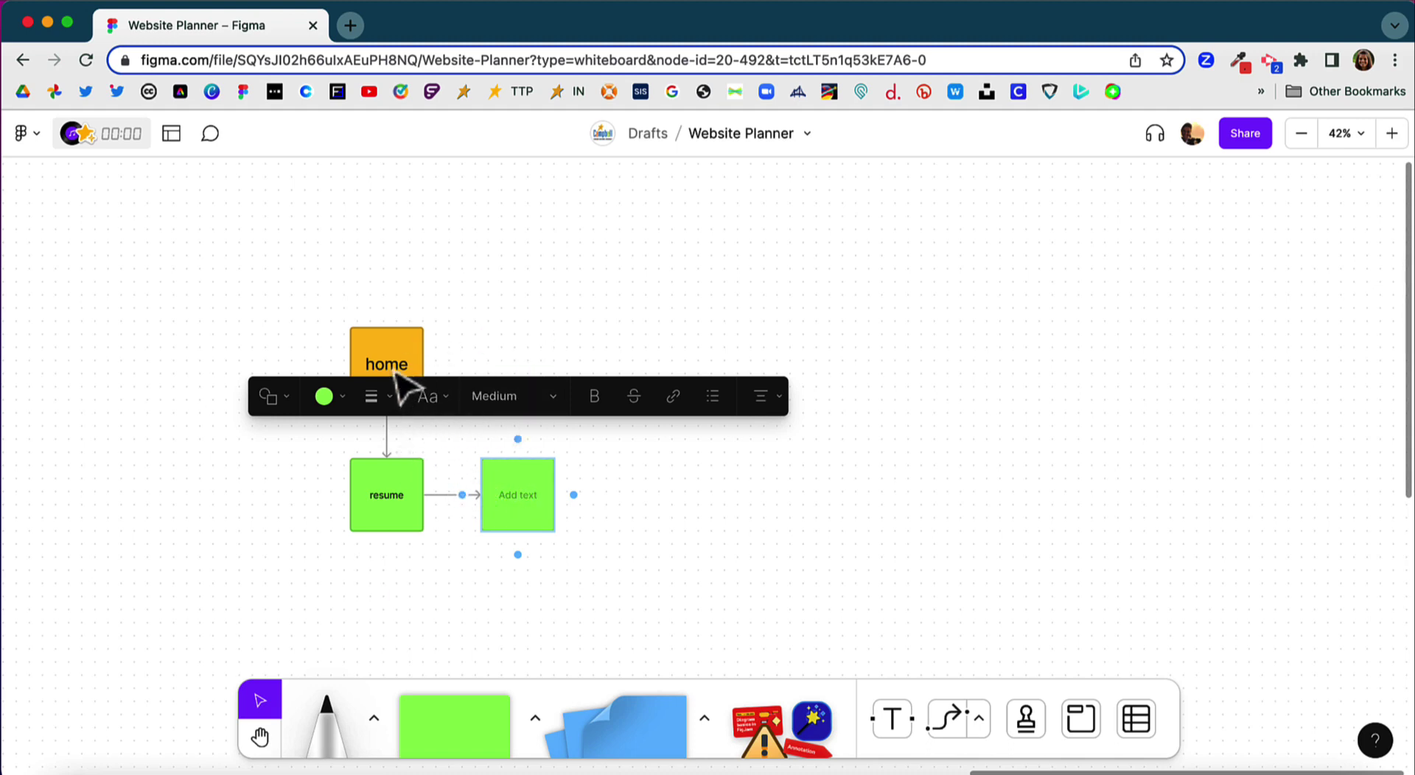
{"action": "left_click", "coordinate": [618, 483]}
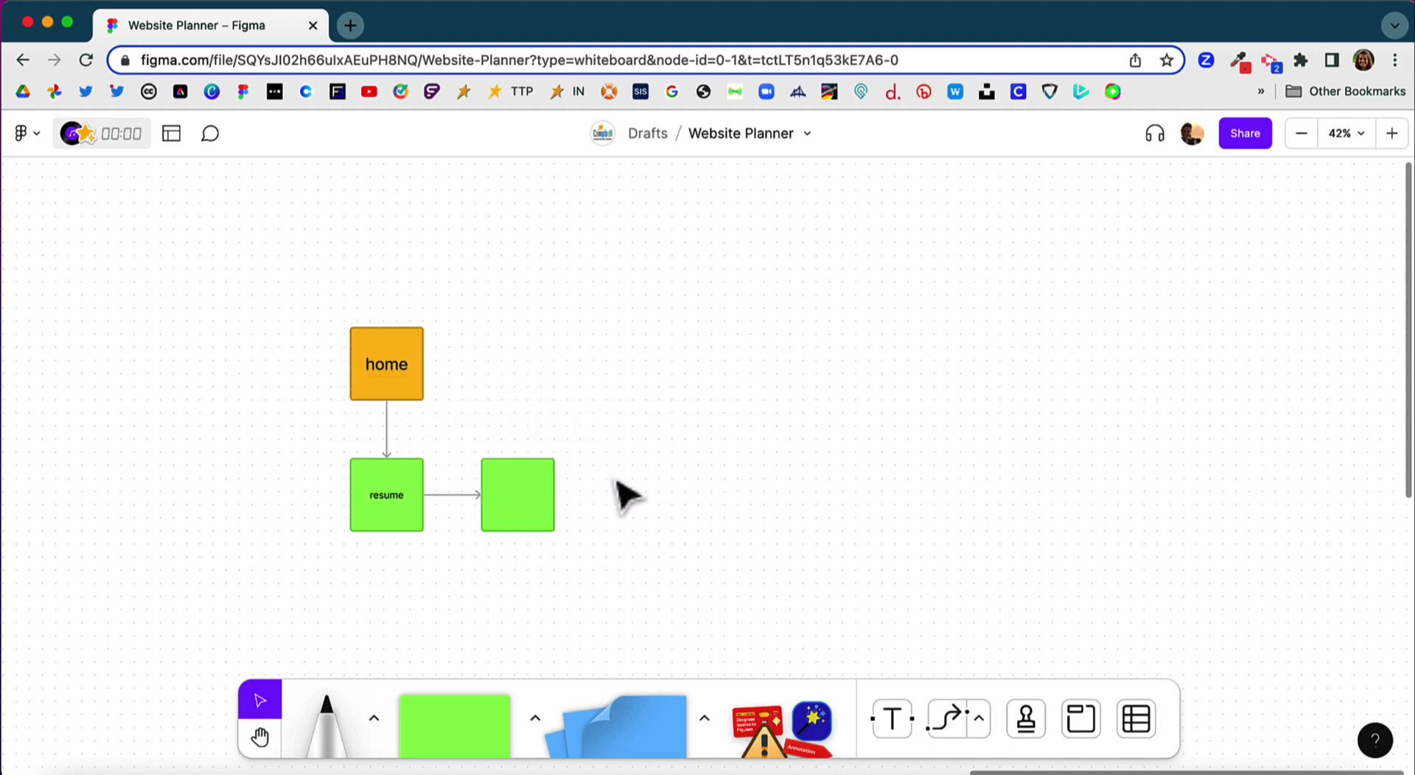
{"action": "left_click", "coordinate": [415, 370]}
{"action": "mouse_move", "coordinate": [444, 367]}
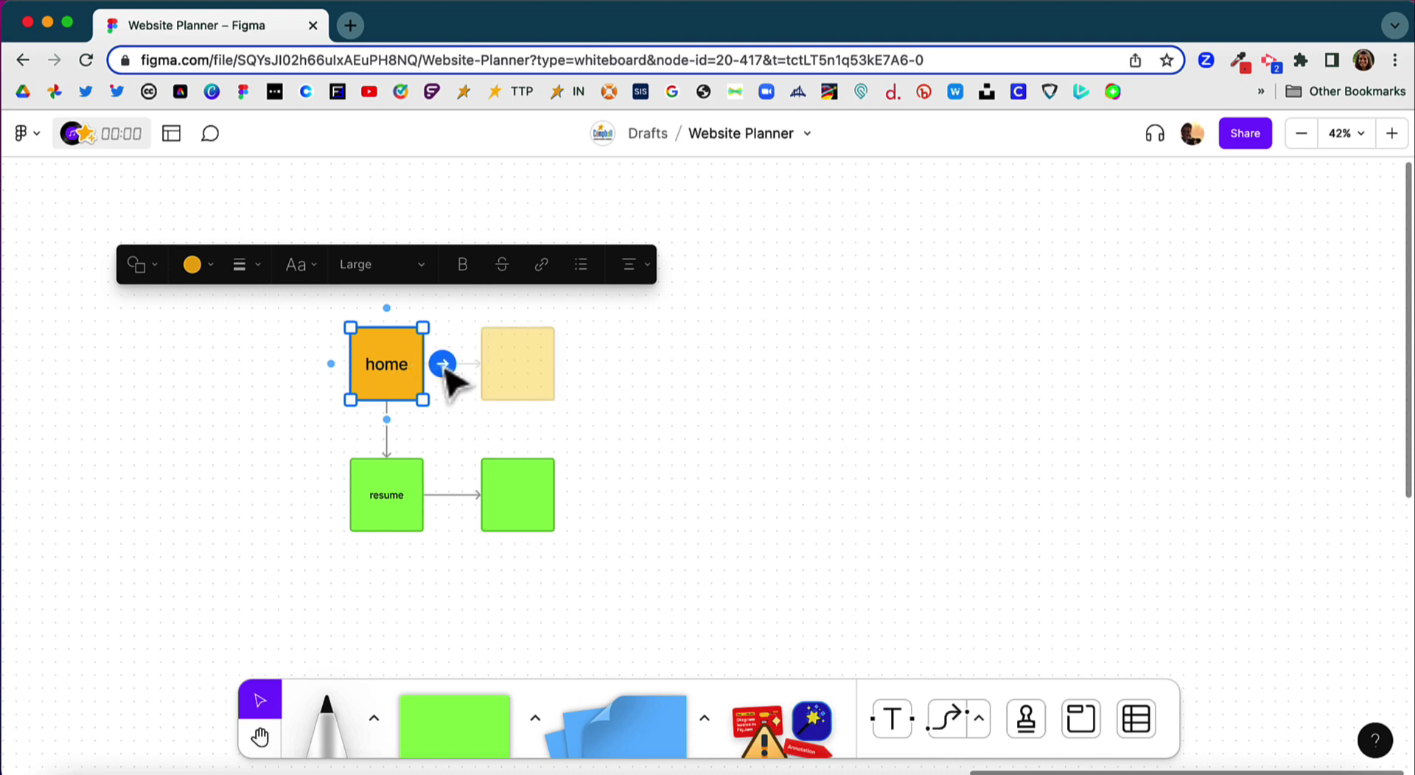
{"action": "mouse_move", "coordinate": [442, 364]}
{"action": "left_mouse_down"}
{"action": "mouse_move", "coordinate": [496, 391]}
{"action": "mouse_move", "coordinate": [529, 493]}
{"action": "left_mouse_up"}
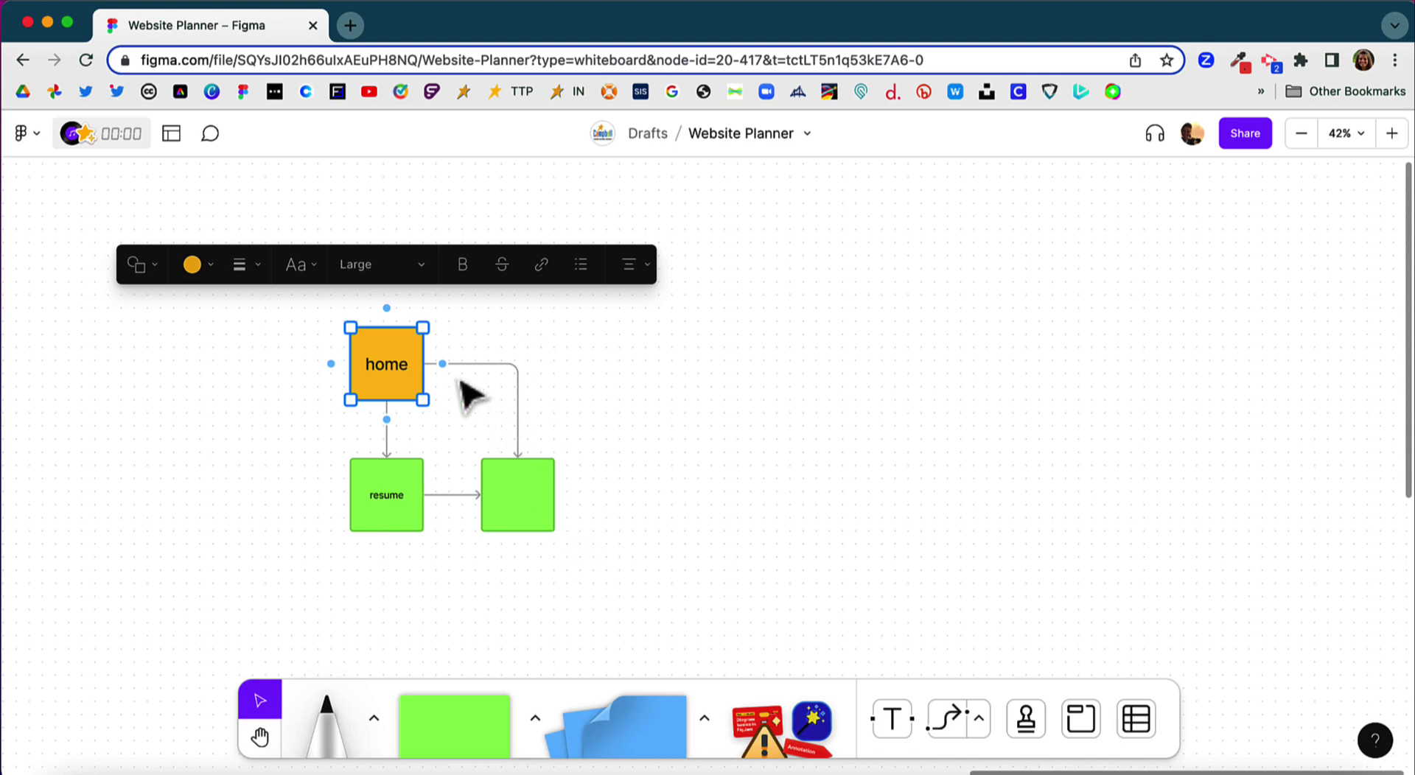
{"action": "double_click", "coordinate": [396, 361]}
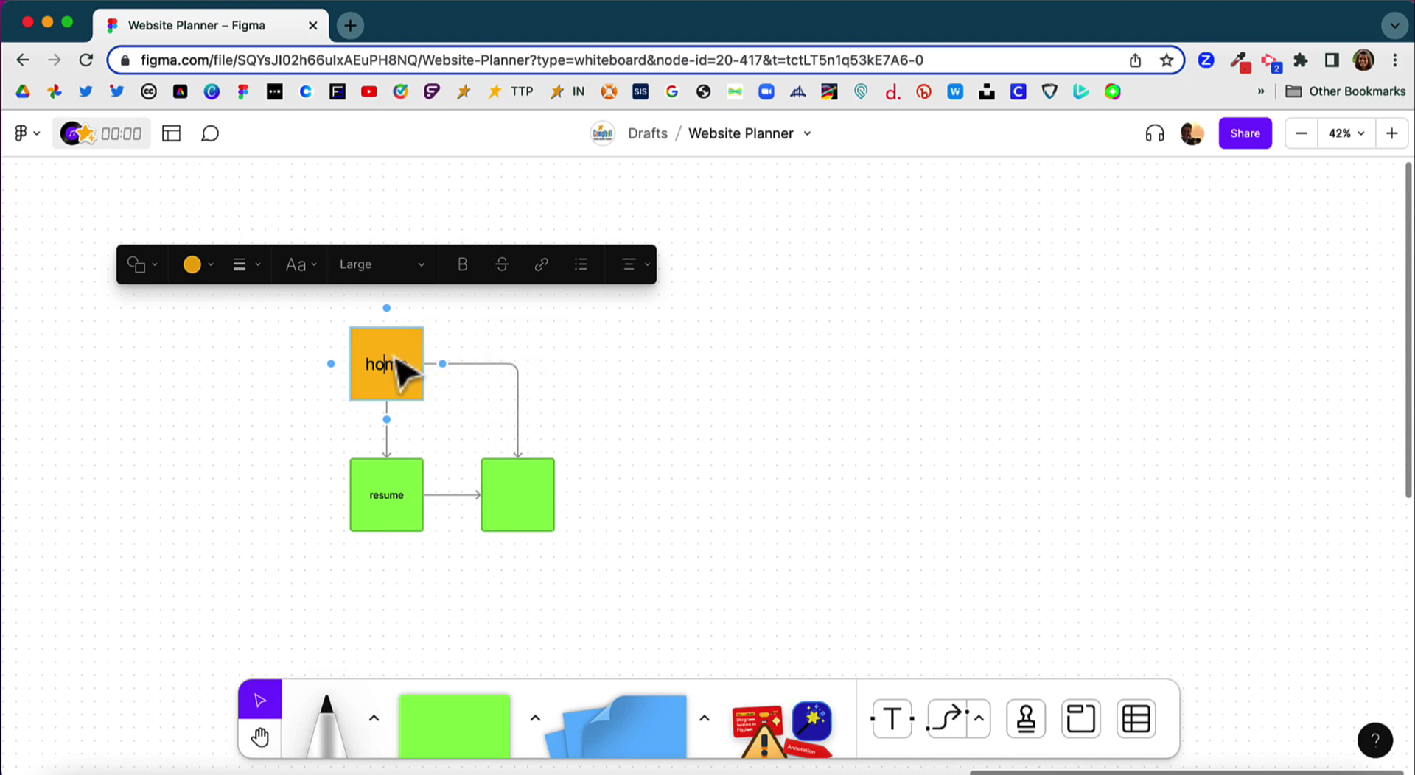
Reroute the connector from "home" to the unlabelled green square so its vertical segment runs close beside "home"
{"action": "left_click", "coordinate": [519, 453]}
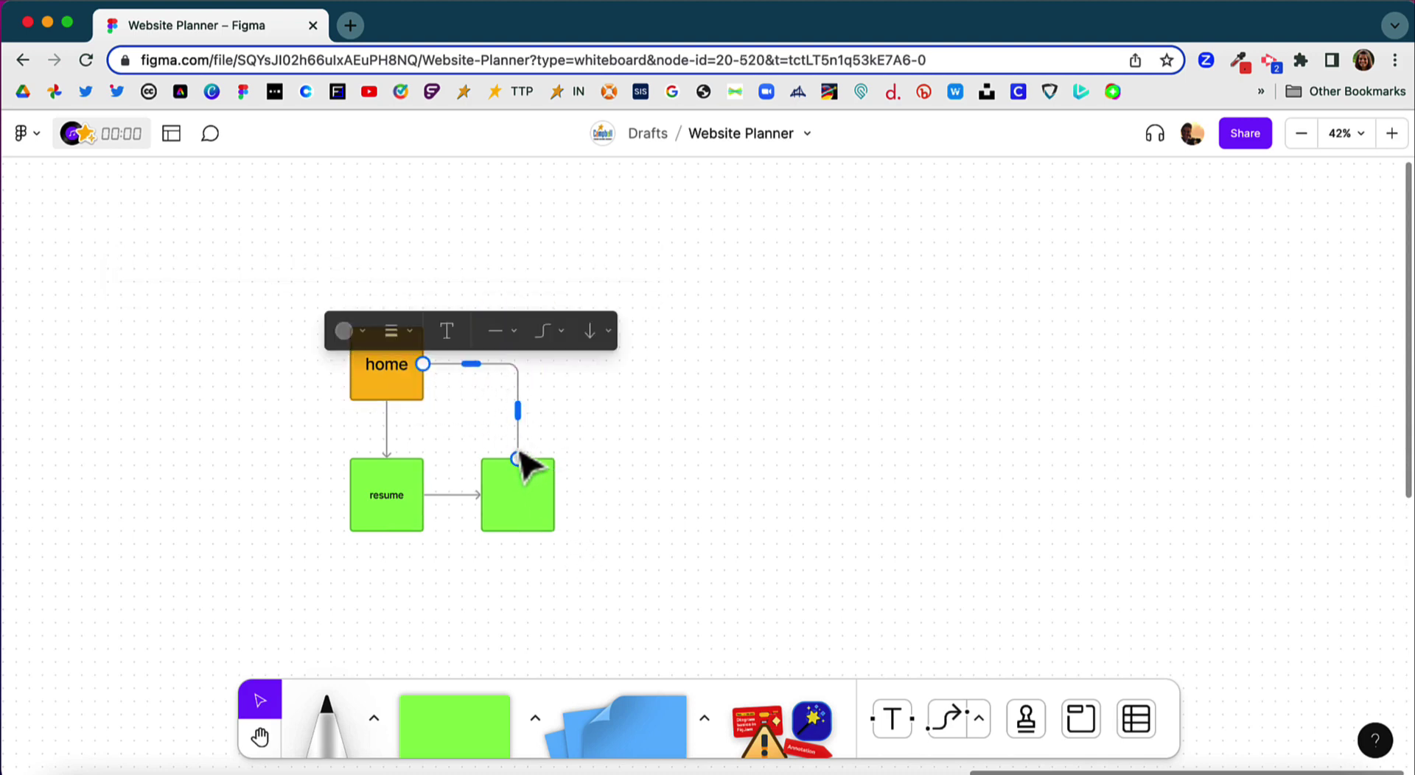
{"action": "left_click_drag", "start_coordinate": [518, 413], "coordinate": [442, 477]}
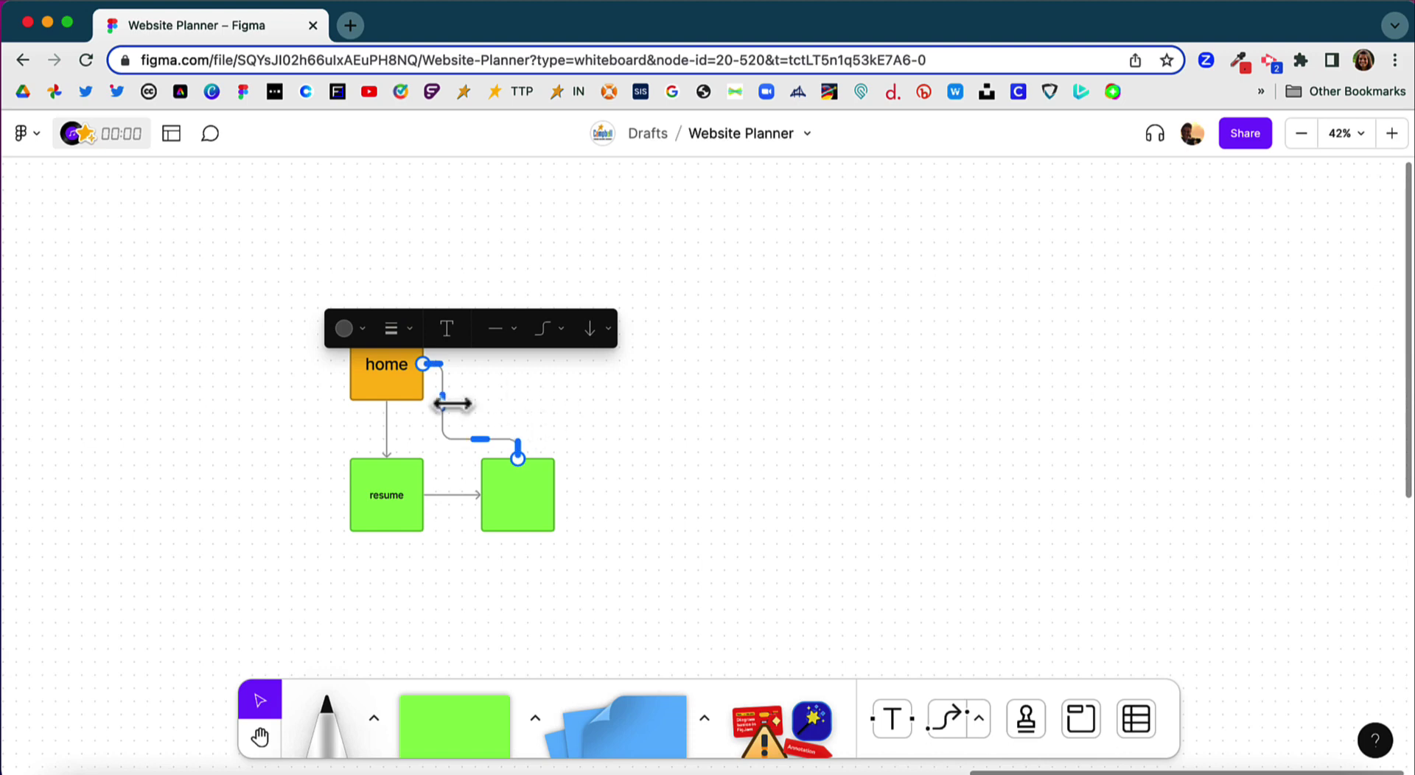
{"action": "mouse_move", "coordinate": [445, 405]}
{"action": "left_mouse_down"}
{"action": "mouse_move", "coordinate": [520, 404]}
{"action": "mouse_move", "coordinate": [448, 404]}
{"action": "left_mouse_up"}
Examine the original site map from the red top-level pages across to the Portfolio, Instructional Design and Audio & Video Content branches
{"action": "scroll", "coordinate": [453, 416], "scroll_direction": "left", "scroll_amount": 15}
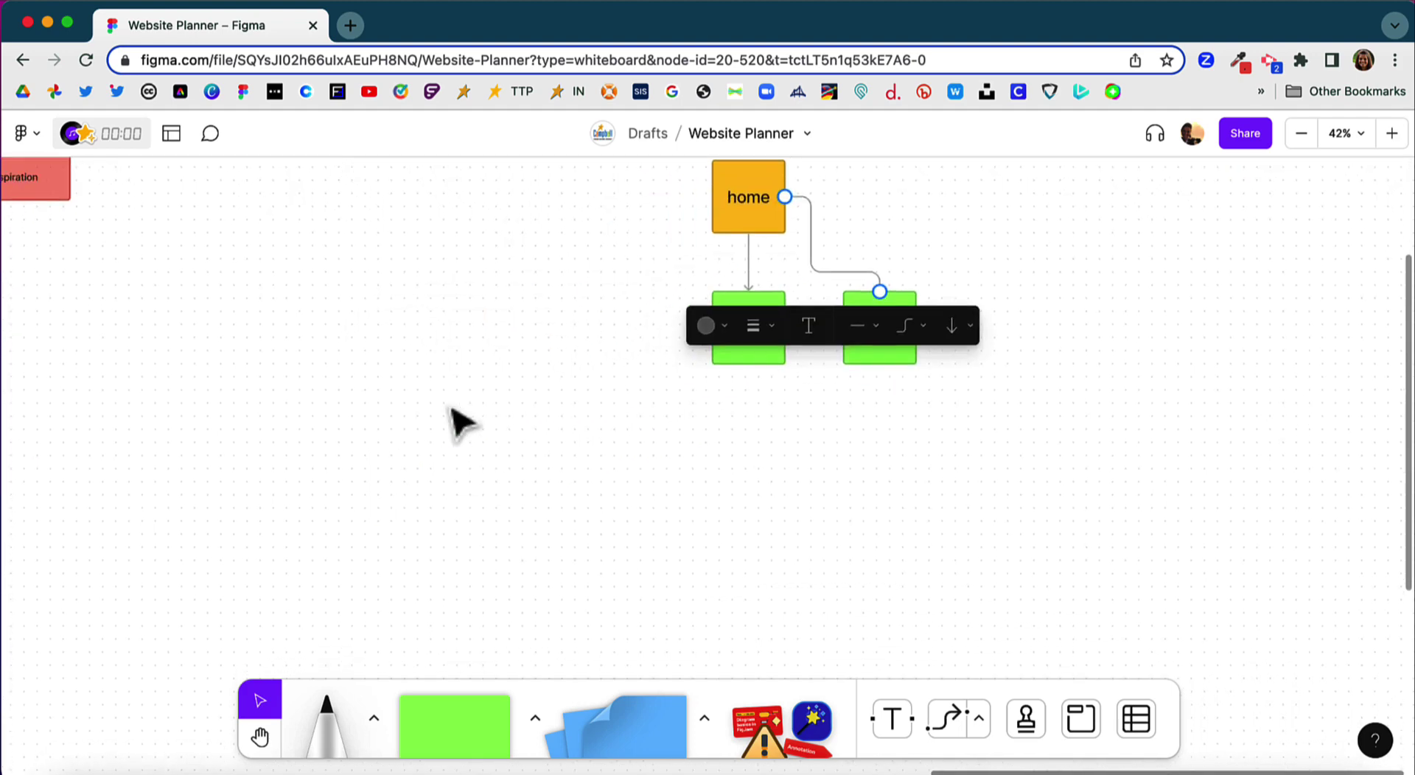
{"action": "scroll", "coordinate": [453, 411], "scroll_direction": "left", "scroll_amount": 5}
{"action": "scroll", "coordinate": [453, 411], "scroll_direction": "down", "scroll_amount": 3}
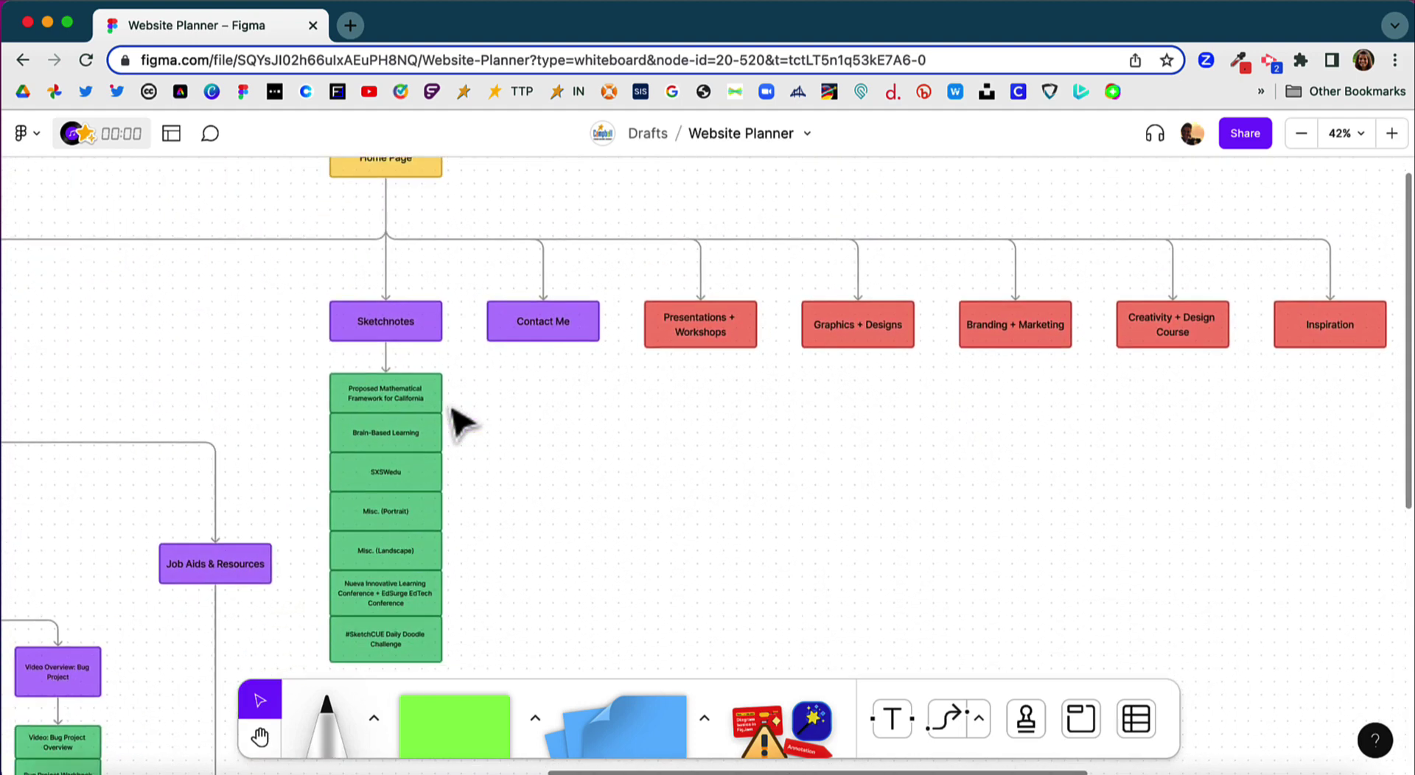
{"action": "scroll", "coordinate": [453, 417], "scroll_direction": "down", "scroll_amount": 5}
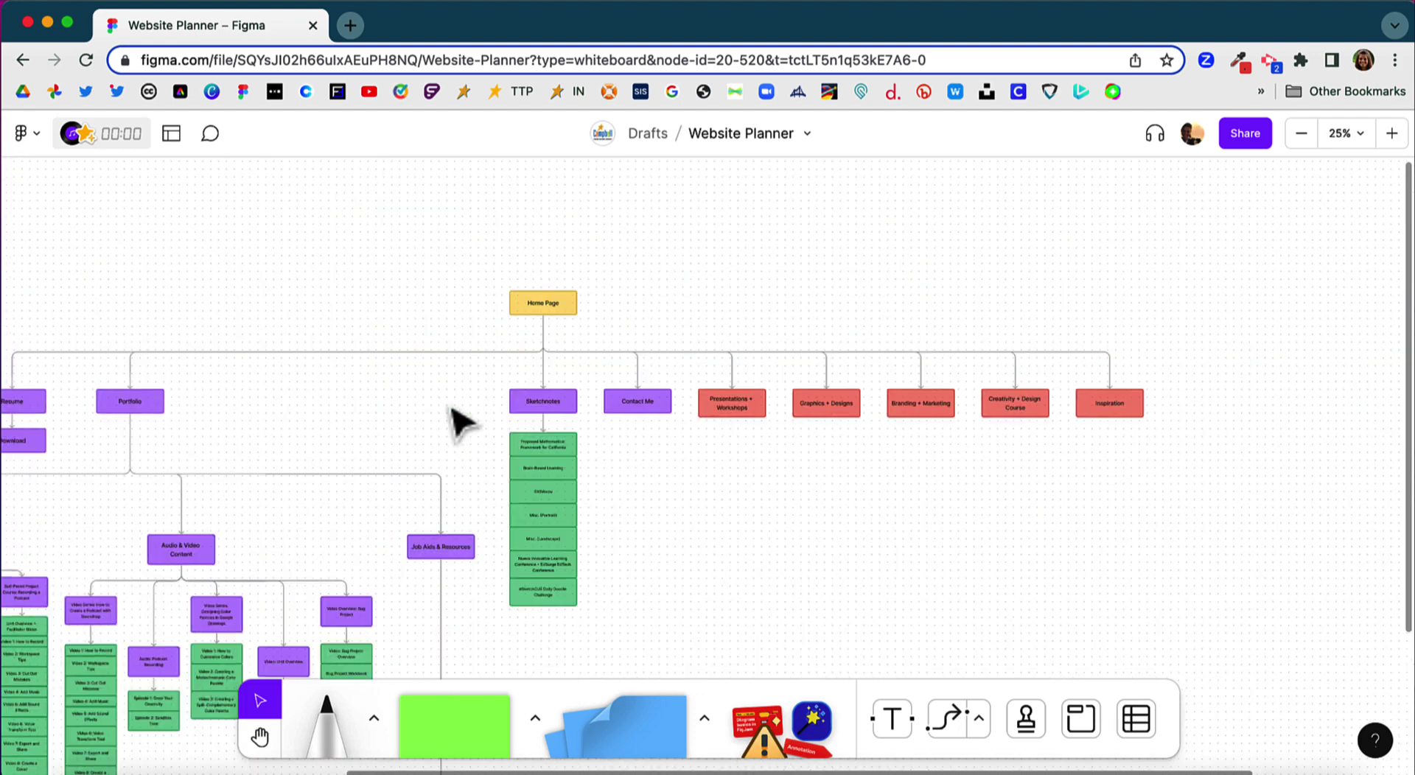
{"action": "scroll", "coordinate": [456, 417], "scroll_direction": "down", "scroll_amount": 5}
{"action": "scroll", "coordinate": [456, 417], "scroll_direction": "left", "scroll_amount": 6}
{"action": "scroll", "coordinate": [453, 411], "scroll_direction": "left", "scroll_amount": 10}
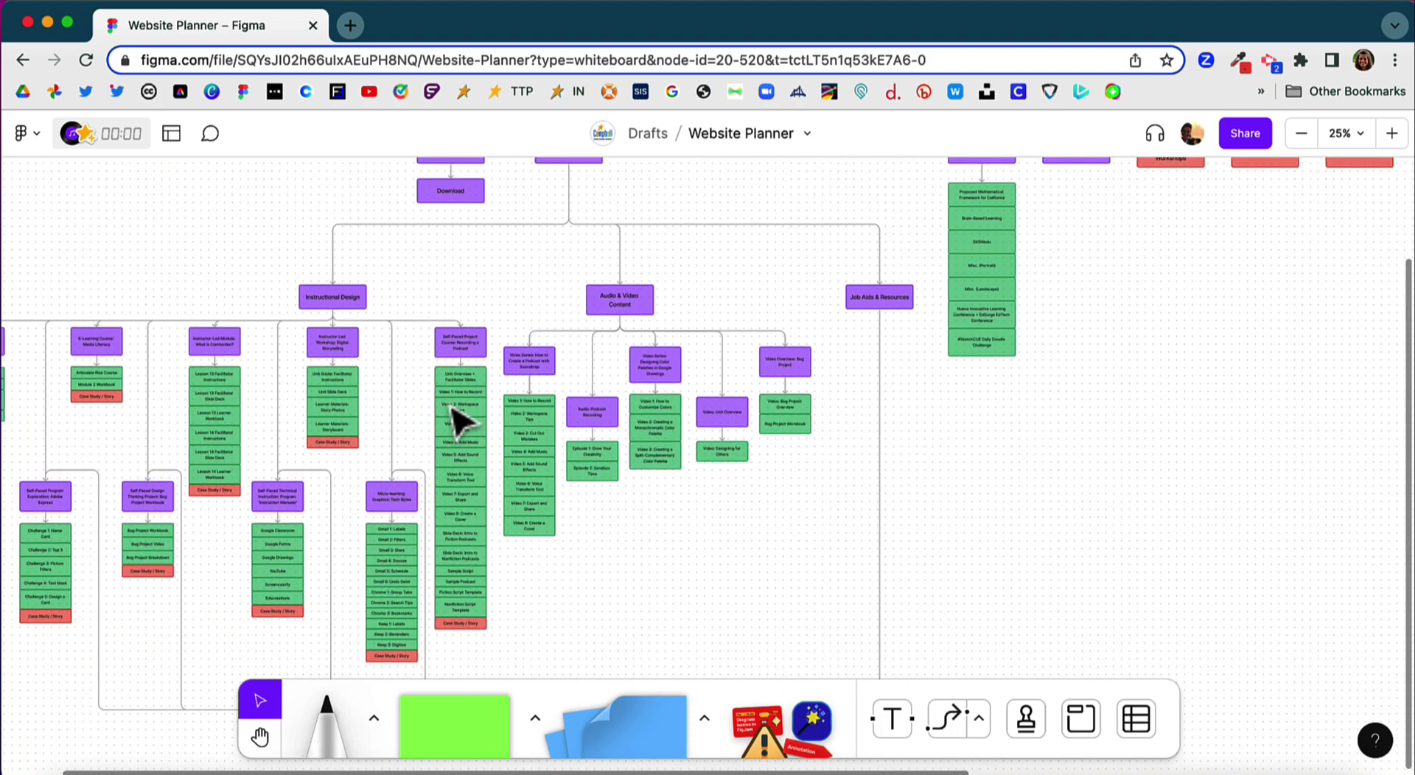
{"action": "scroll", "coordinate": [453, 410], "scroll_direction": "right", "scroll_amount": 3}
{"action": "scroll", "coordinate": [452, 409], "scroll_direction": "up", "scroll_amount": 1}
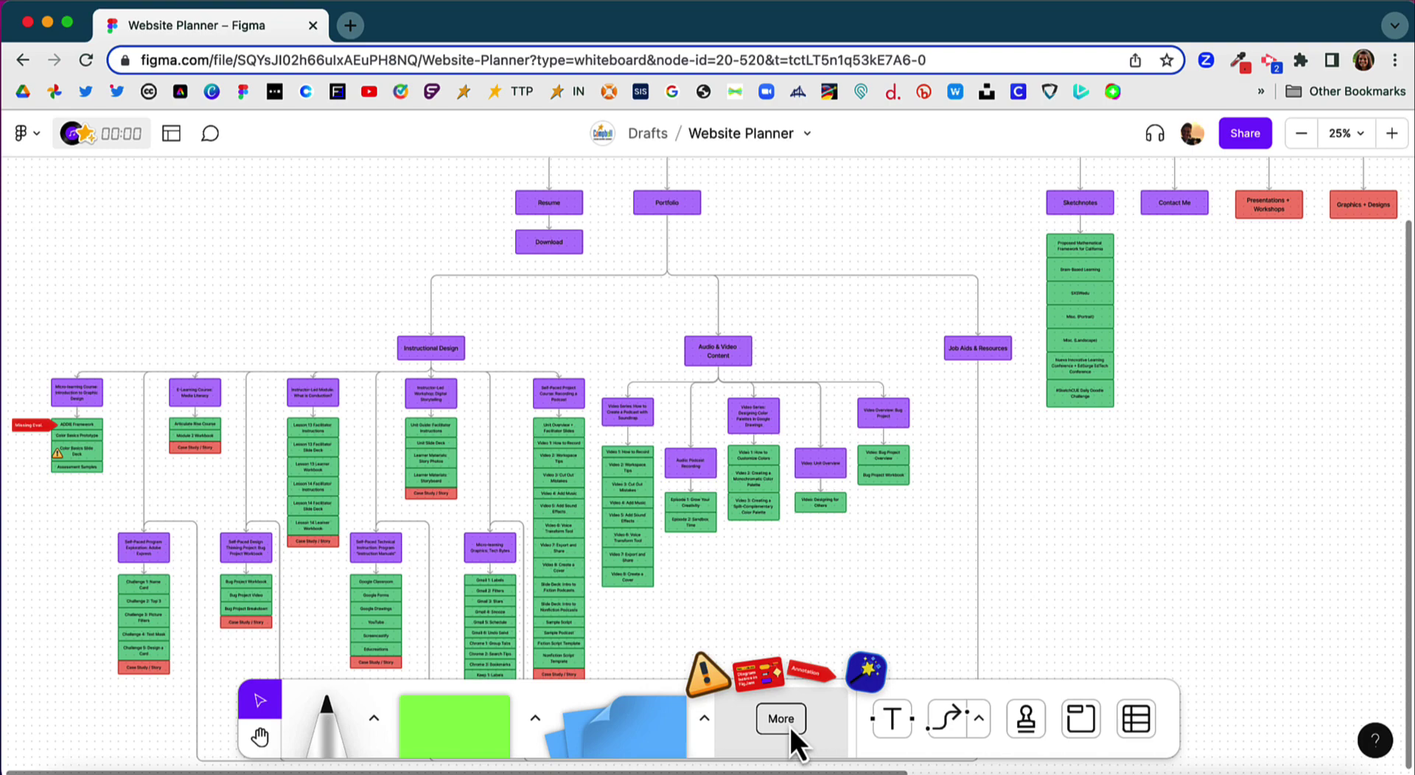
Open the sticker collection to browse the recent stickers and libraries
{"action": "left_click", "coordinate": [785, 722]}
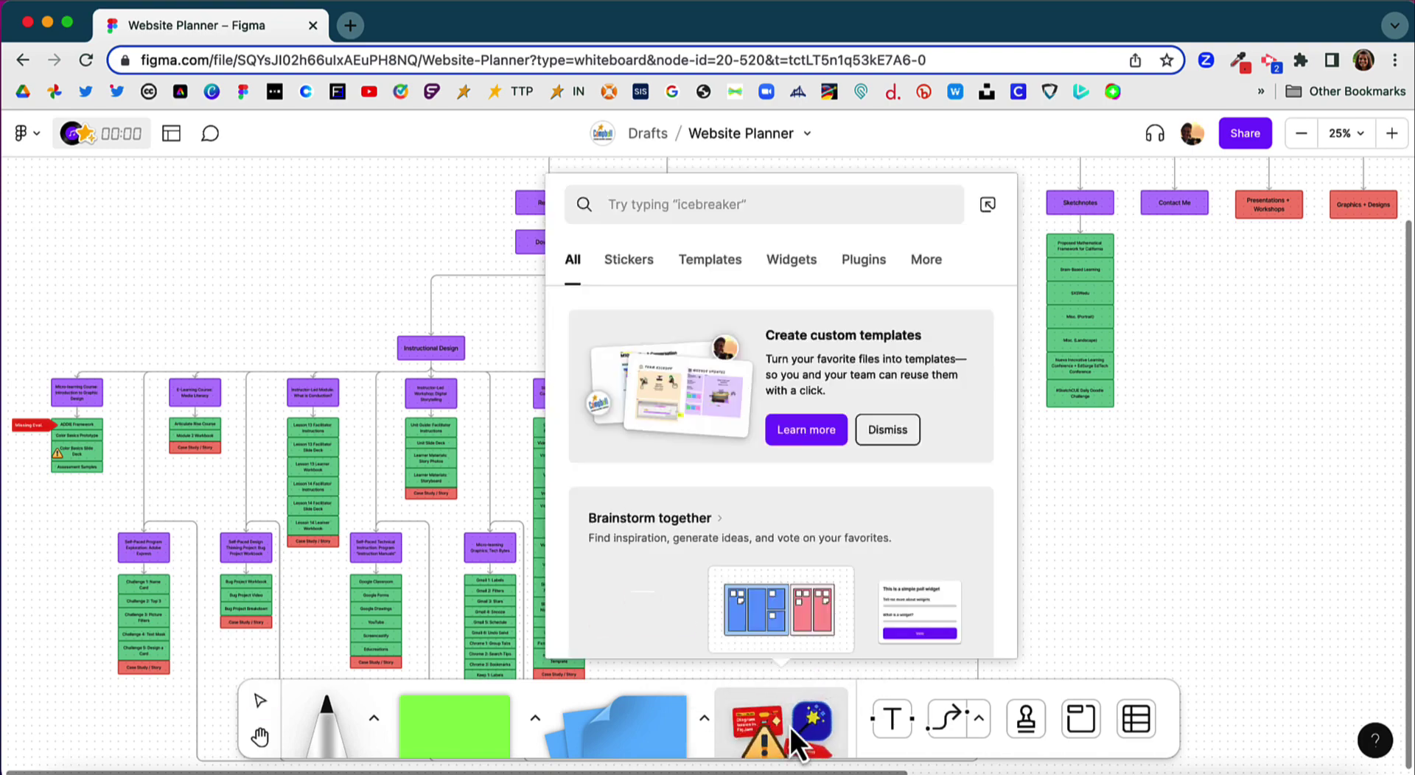
{"action": "left_click", "coordinate": [630, 267]}
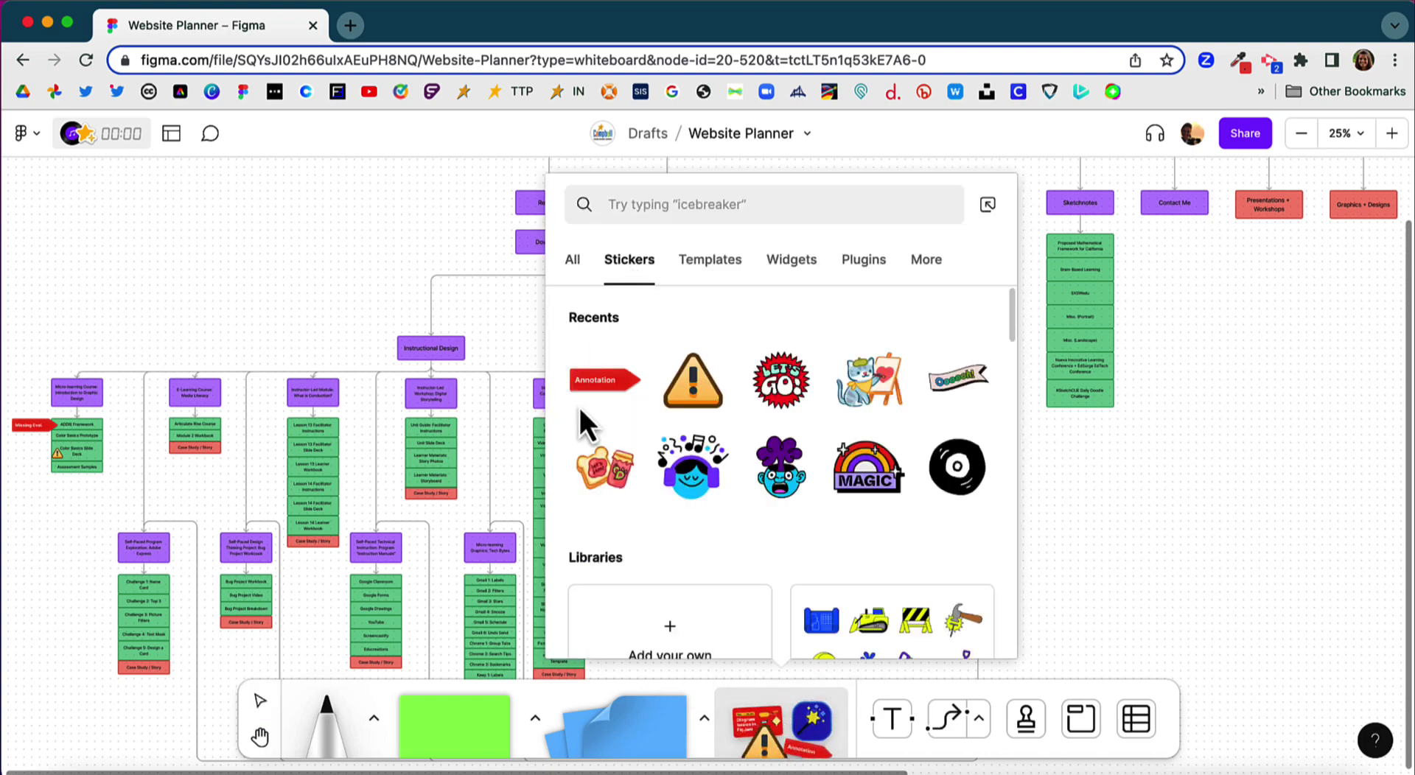